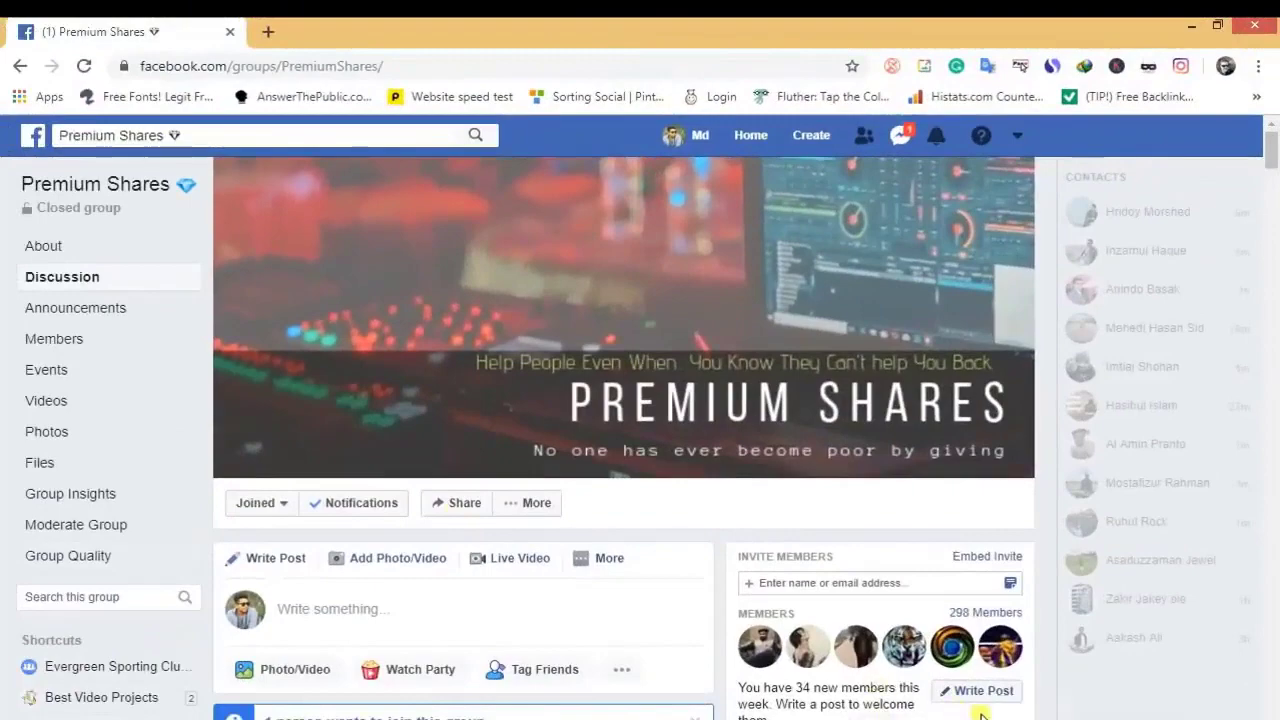
- Scroll down and back up the Instant Short Book Cash sales page
scroll(103, 311, down, 2)
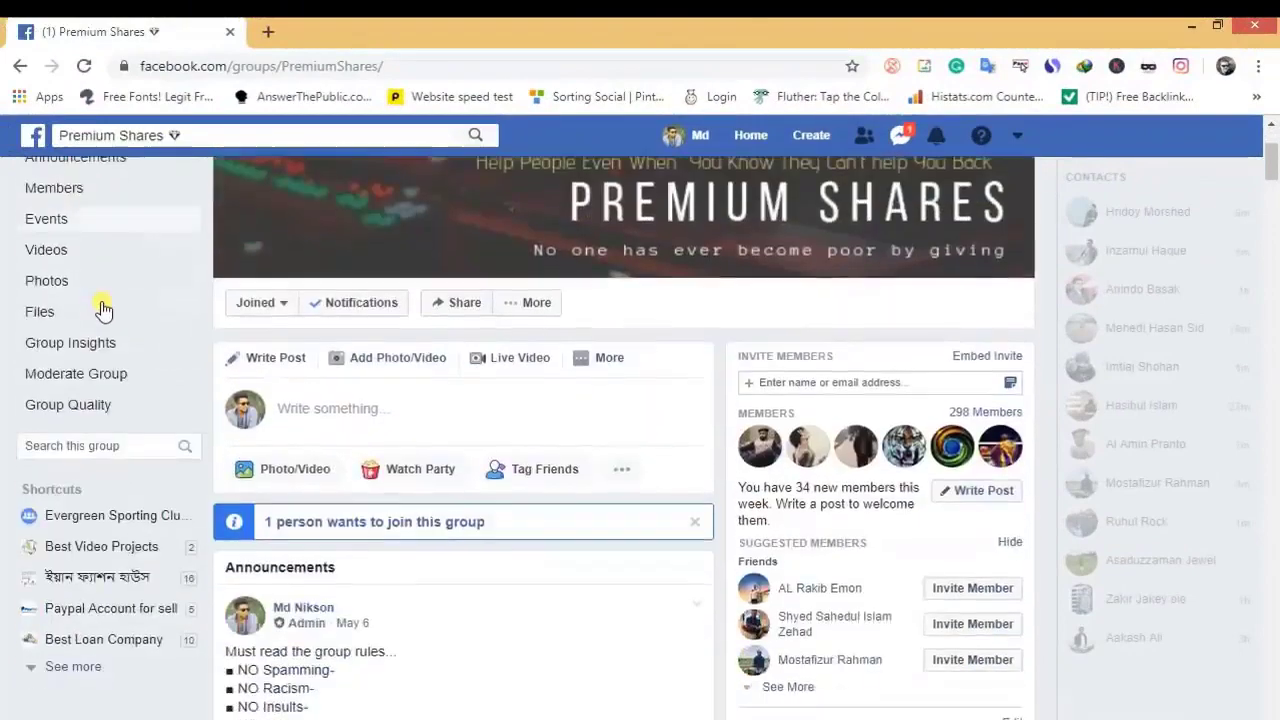
scroll(100, 300, down, 2)
scroll(475, 467, down, 5)
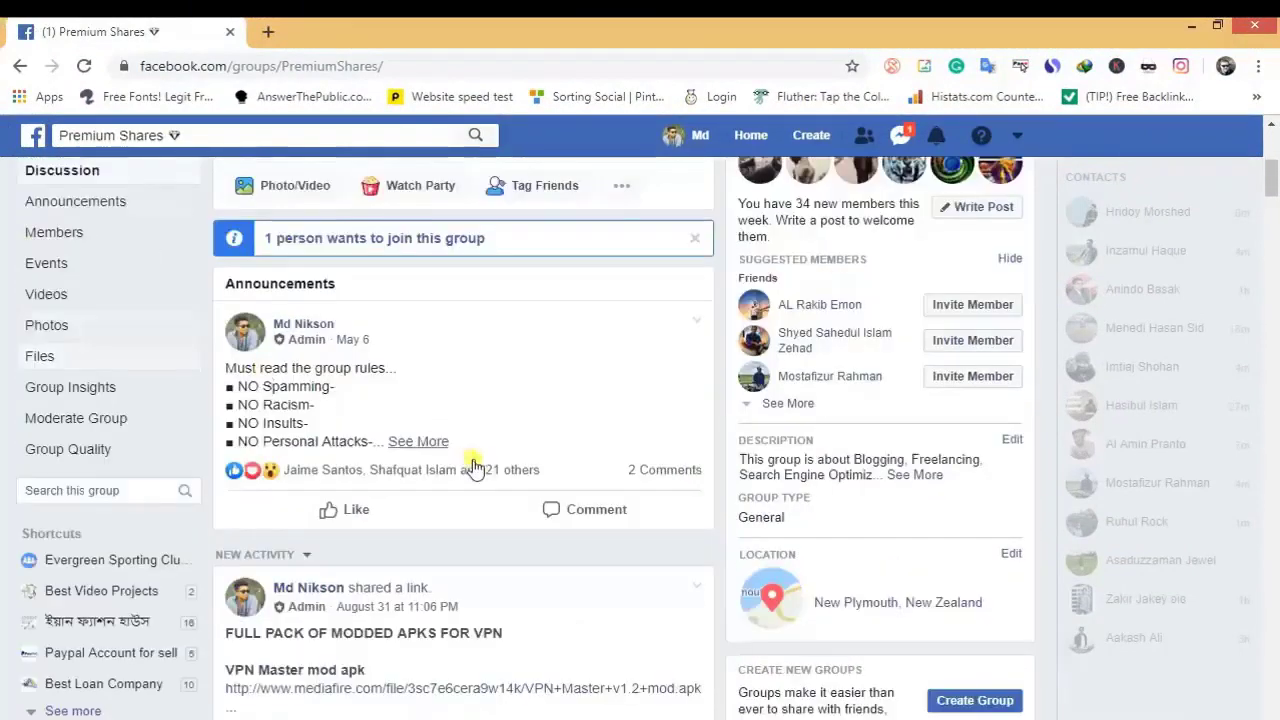
scroll(475, 467, down, 5)
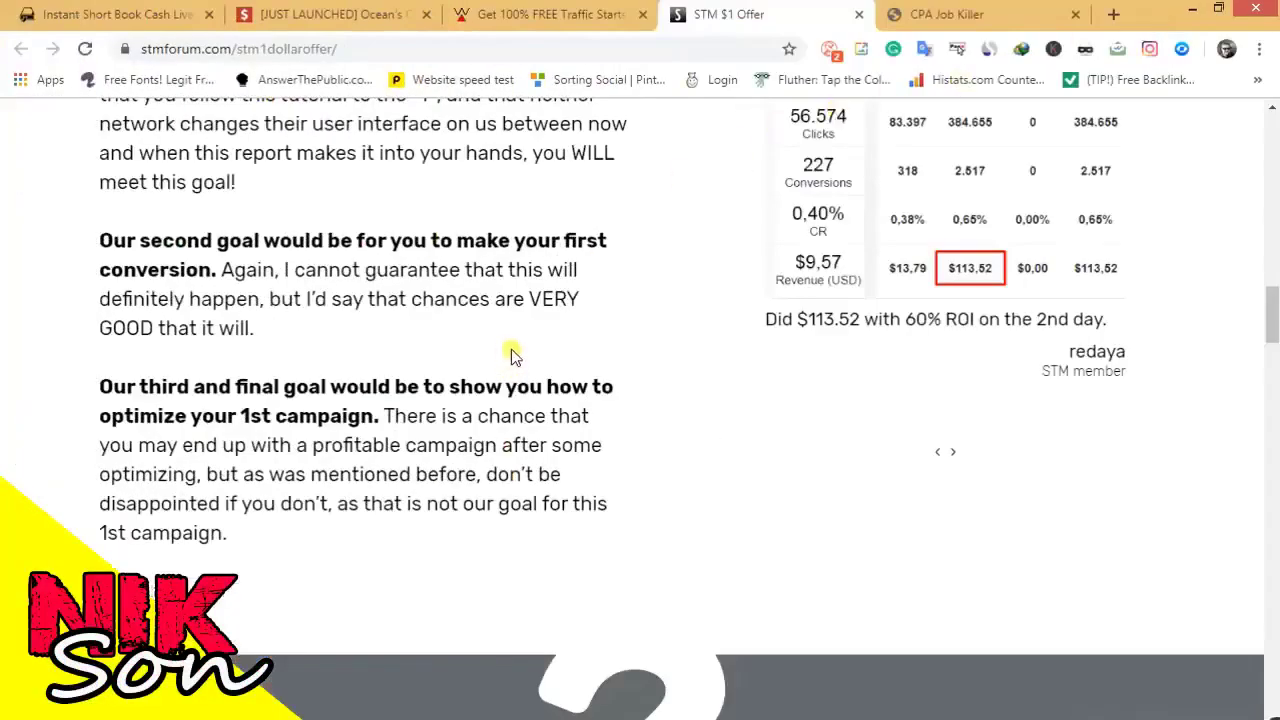
scroll(511, 355, up, 3)
scroll(491, 330, up, 6)
scroll(491, 330, up, 5)
scroll(417, 184, up, 3)
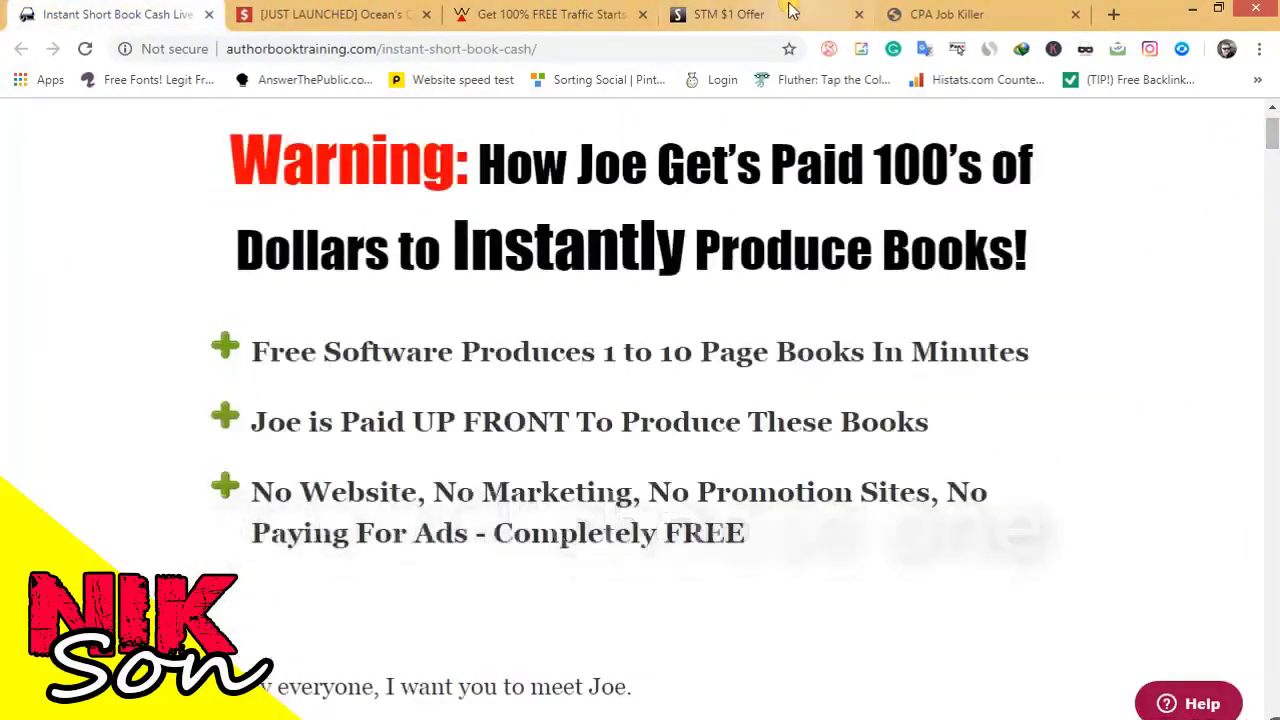
- Look over the STM $1 Offer, CPA Job Killer and Ocean's CPA FORCE tabs, then minimize Chrome
click(790, 10)
click(925, 14)
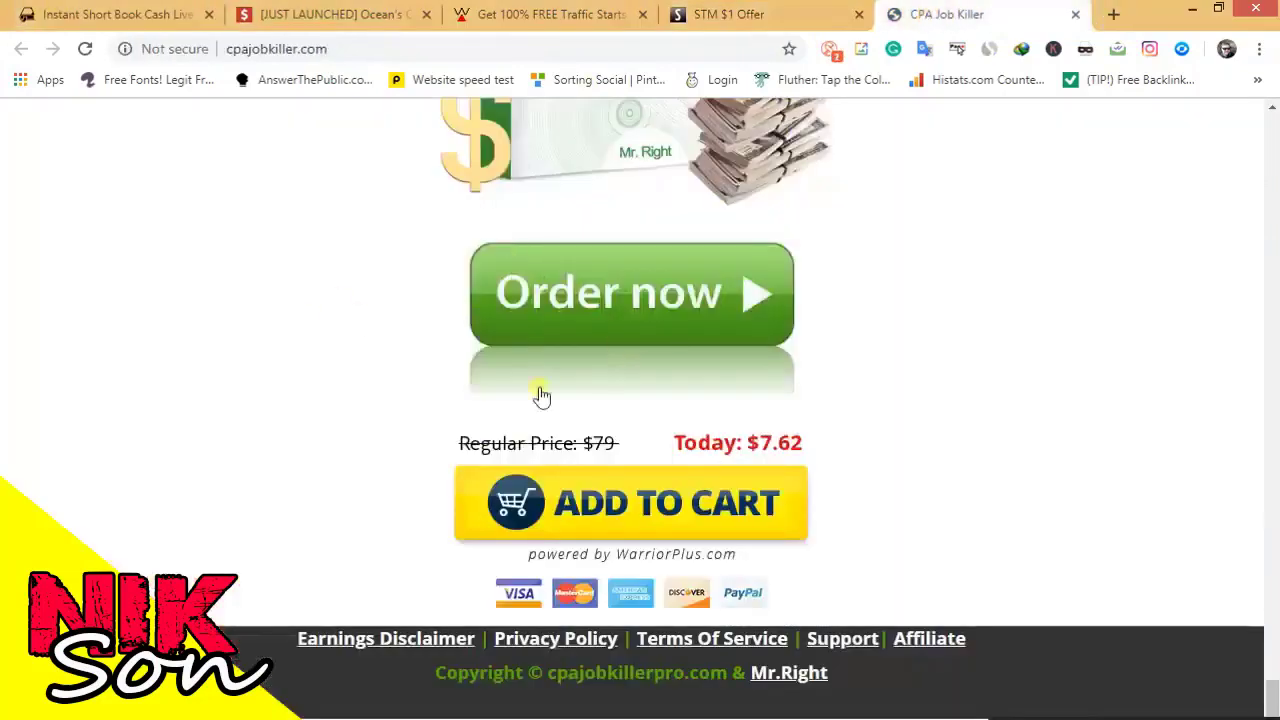
scroll(540, 395, up, 10)
click(280, 14)
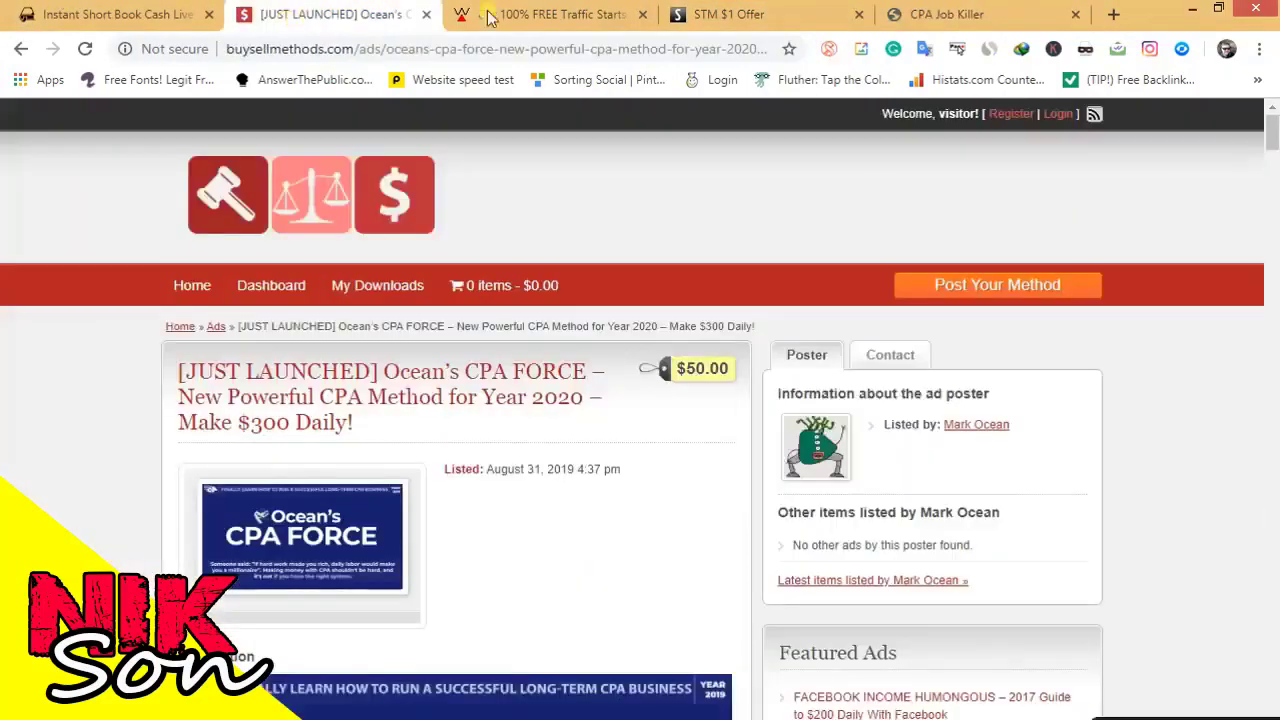
click(120, 14)
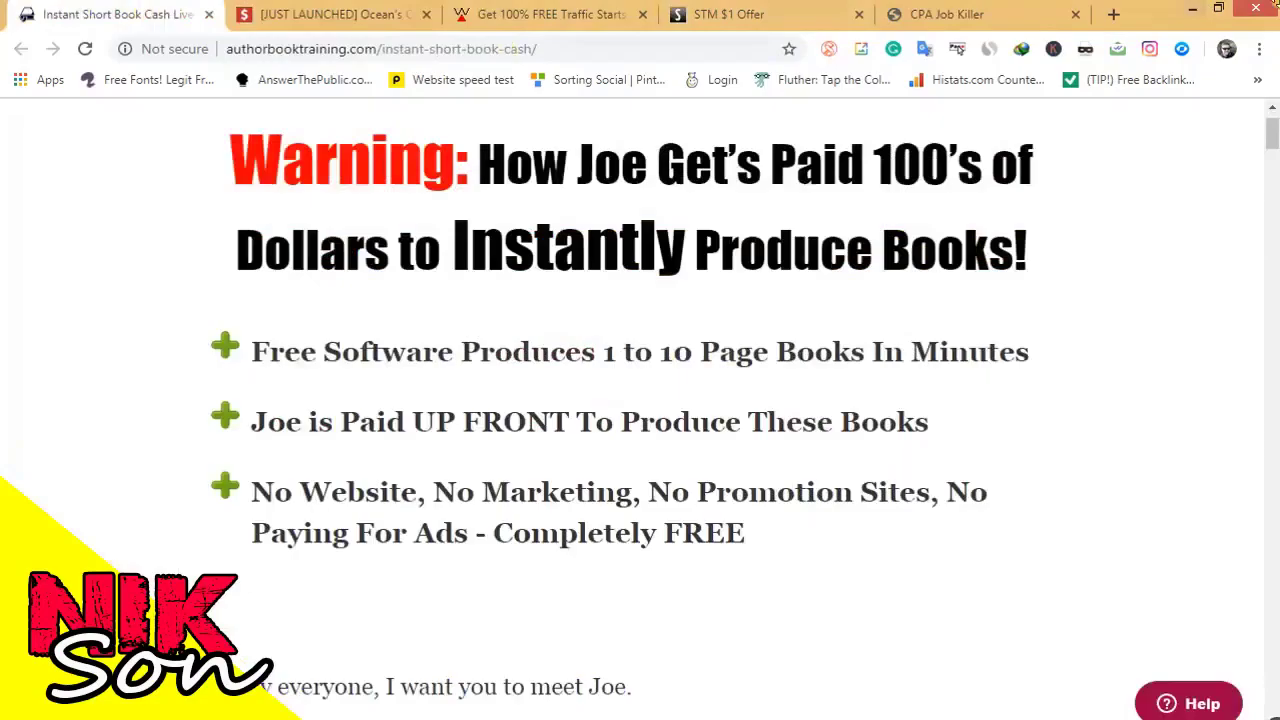
click(1205, 10)
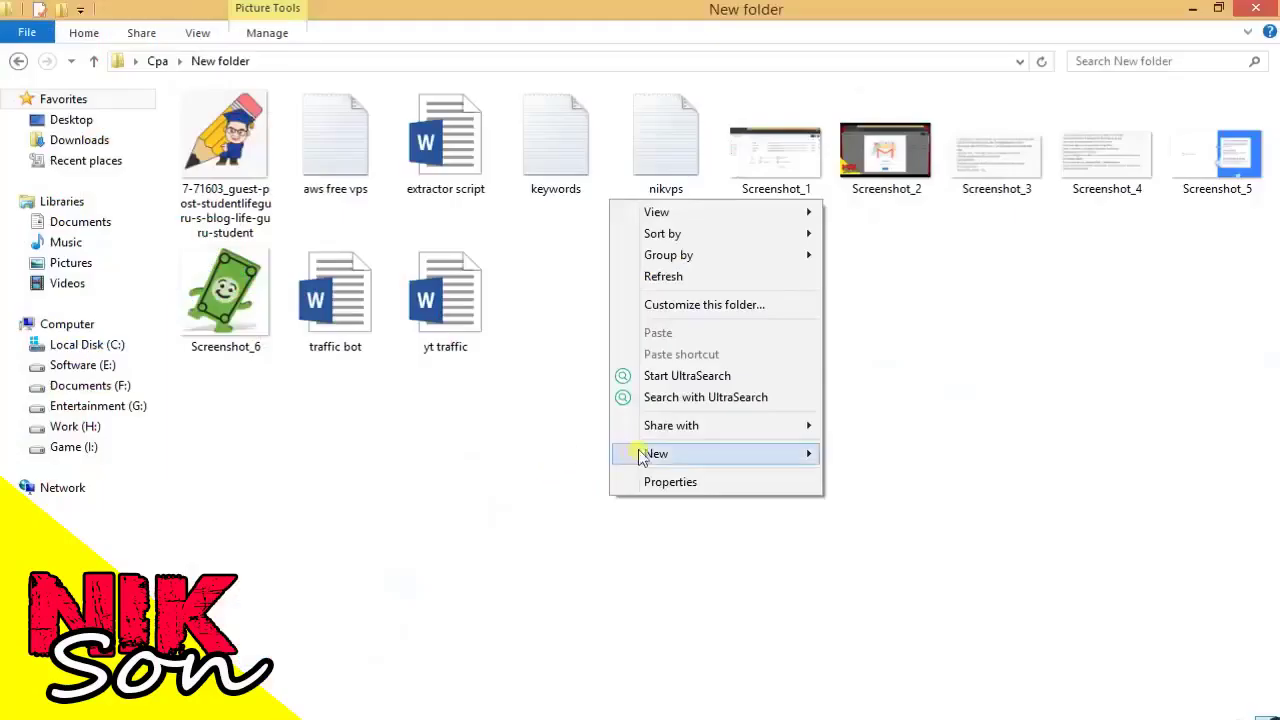
- Create a new Microsoft Word Document in Cpa's New folder
mouse_move(659, 454)
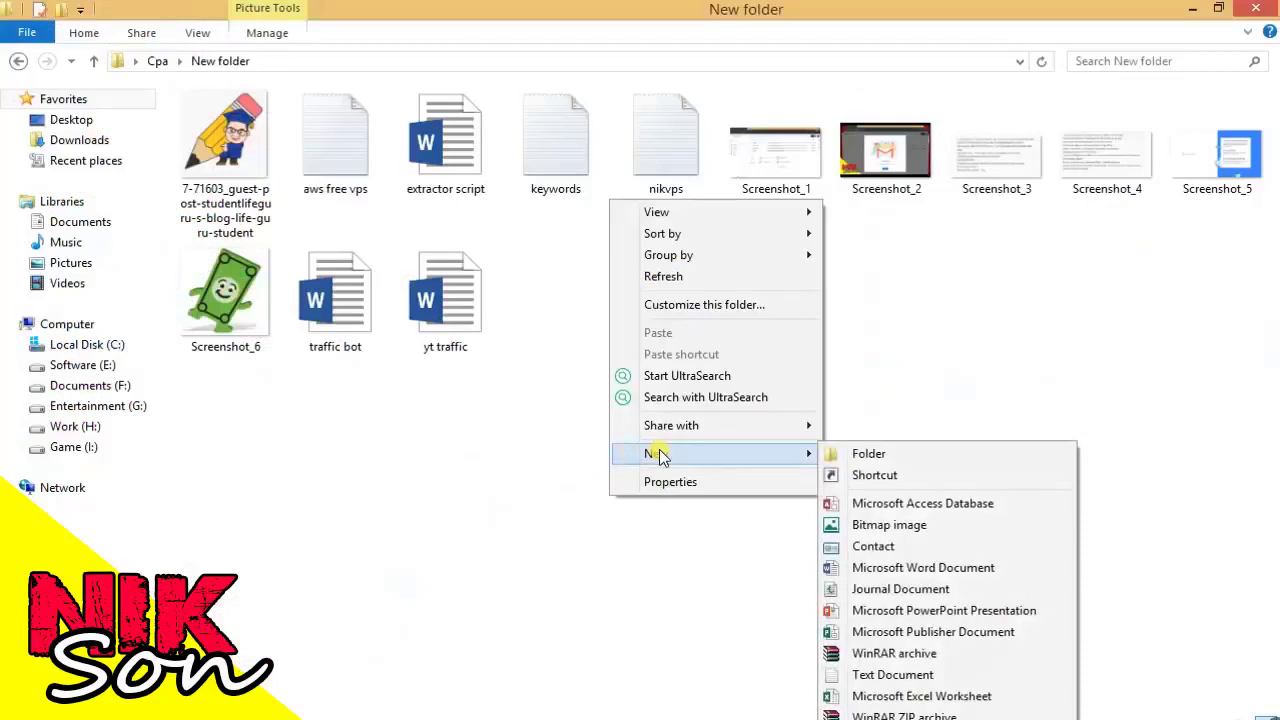
click(912, 568)
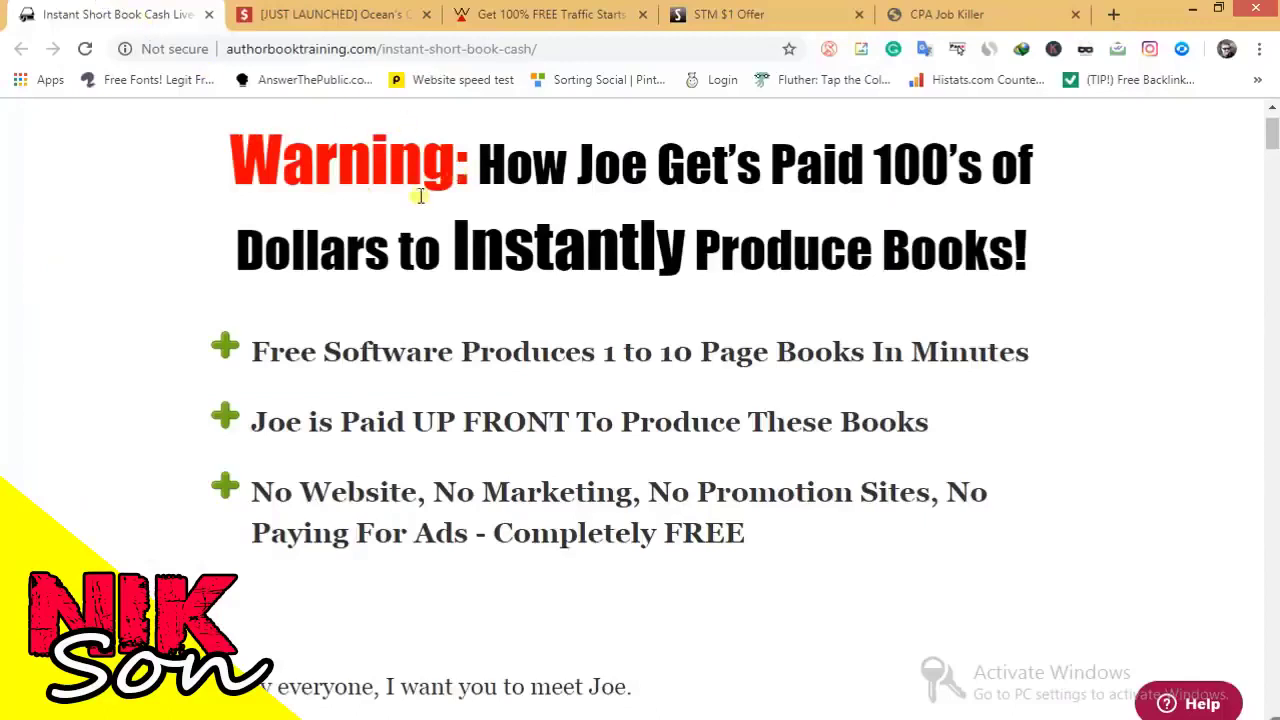
- Copy the Warning headline and three bullets into the Word document, keeping source formatting
scroll(530, 212, up, 1)
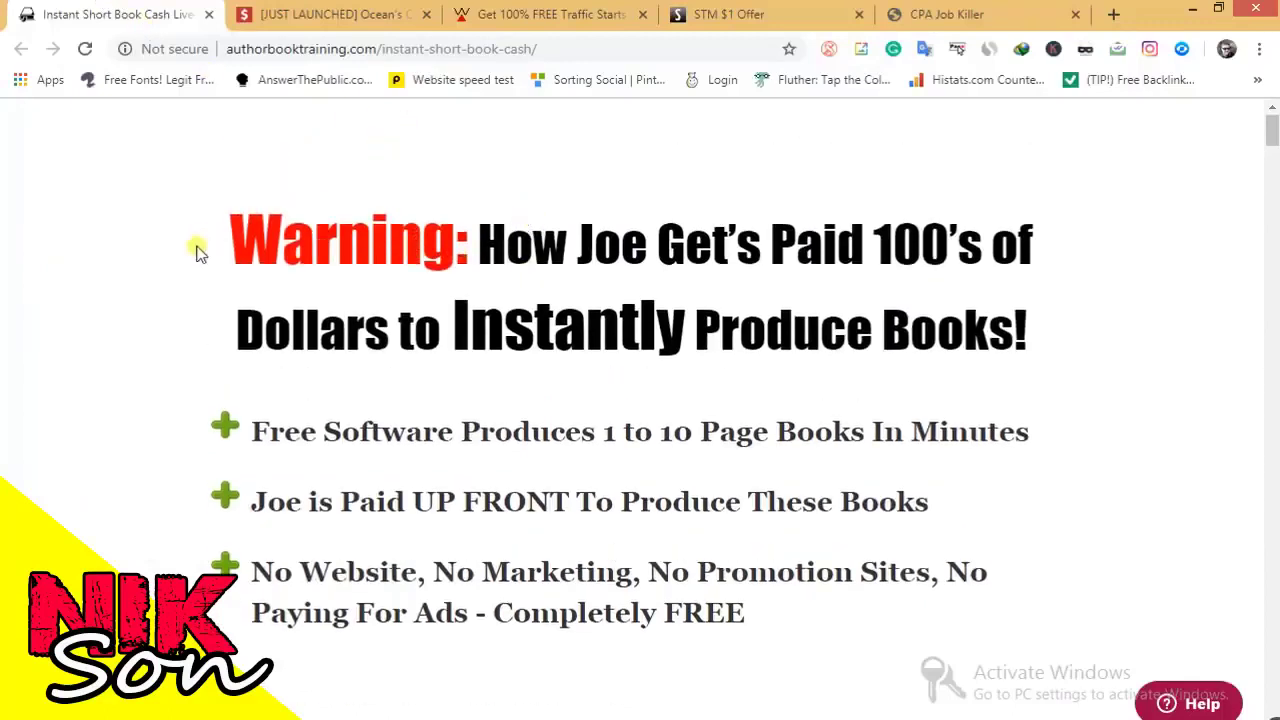
mouse_move(240, 232)
mouse_down()
mouse_move(1071, 283)
mouse_move(1050, 602)
mouse_up()
right_click(602, 268)
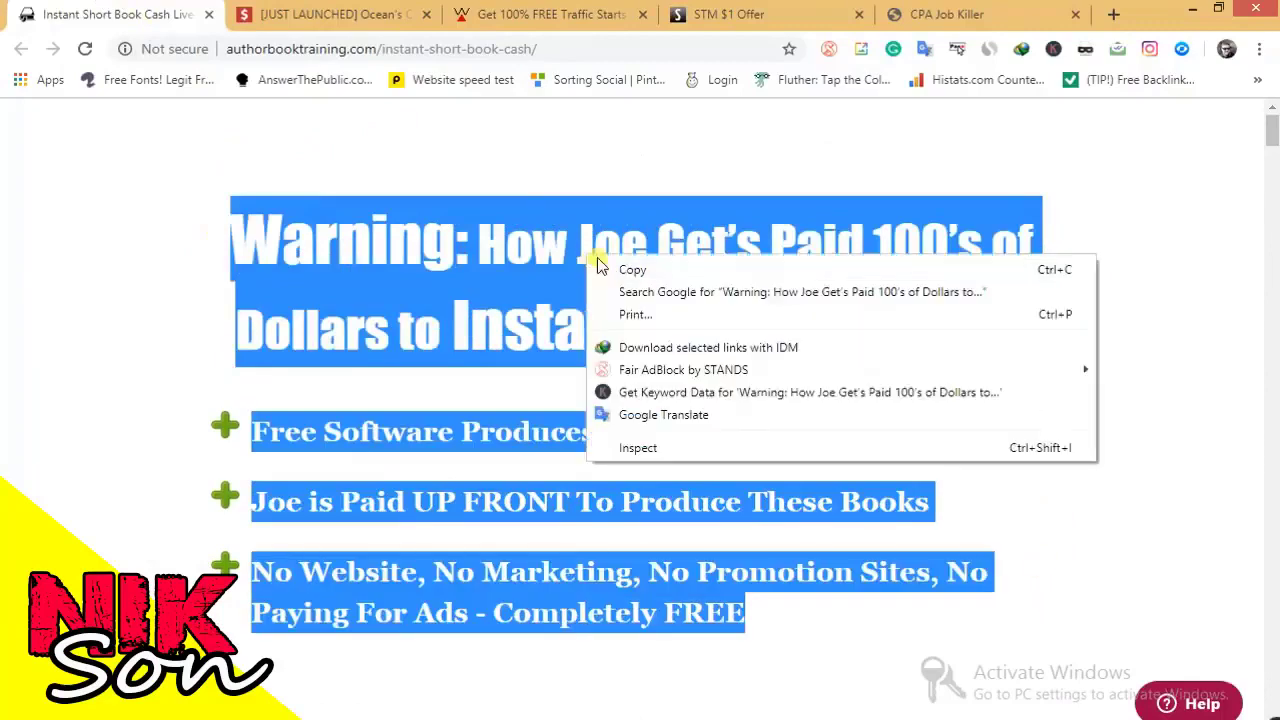
click(612, 272)
key(alt+Tab)
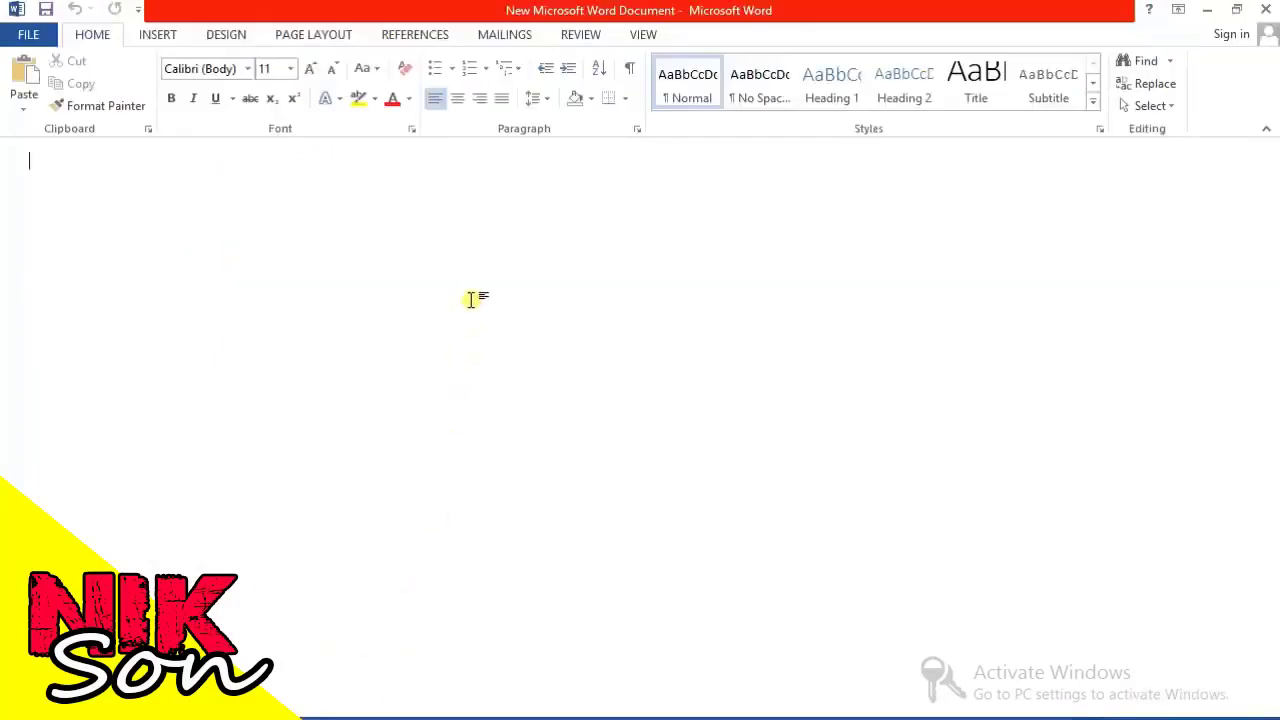
right_click(510, 337)
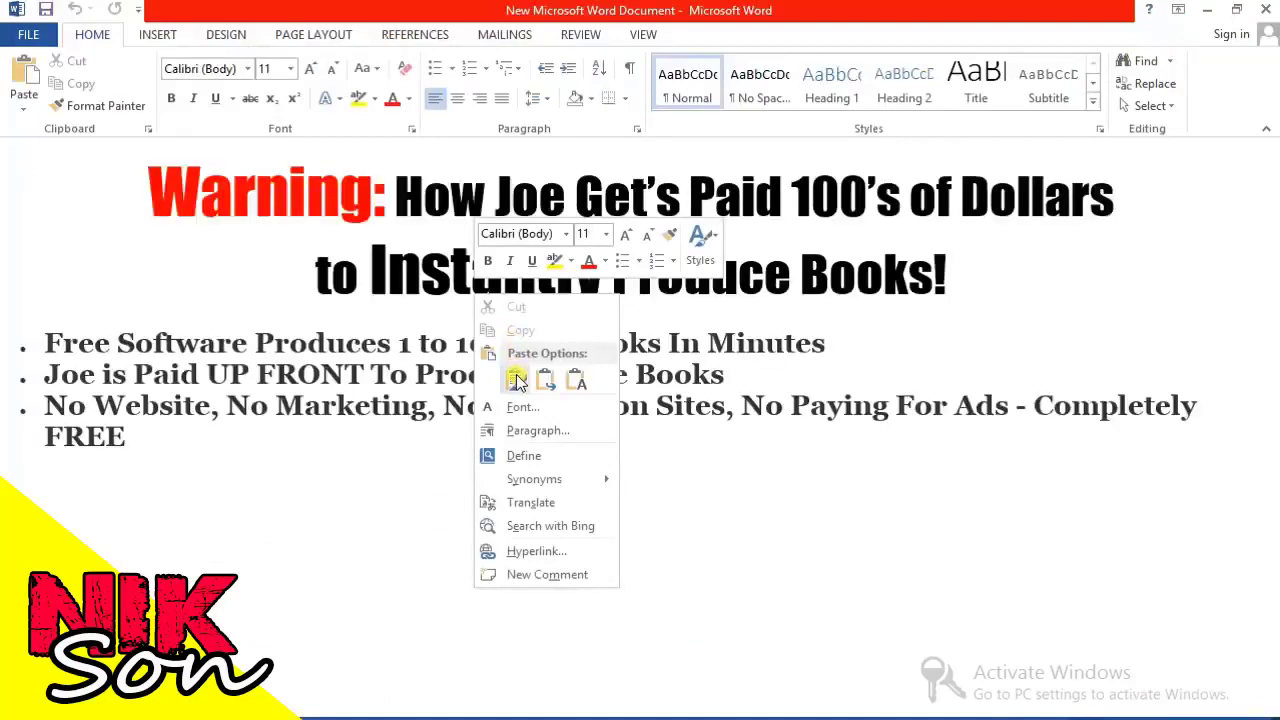
click(516, 379)
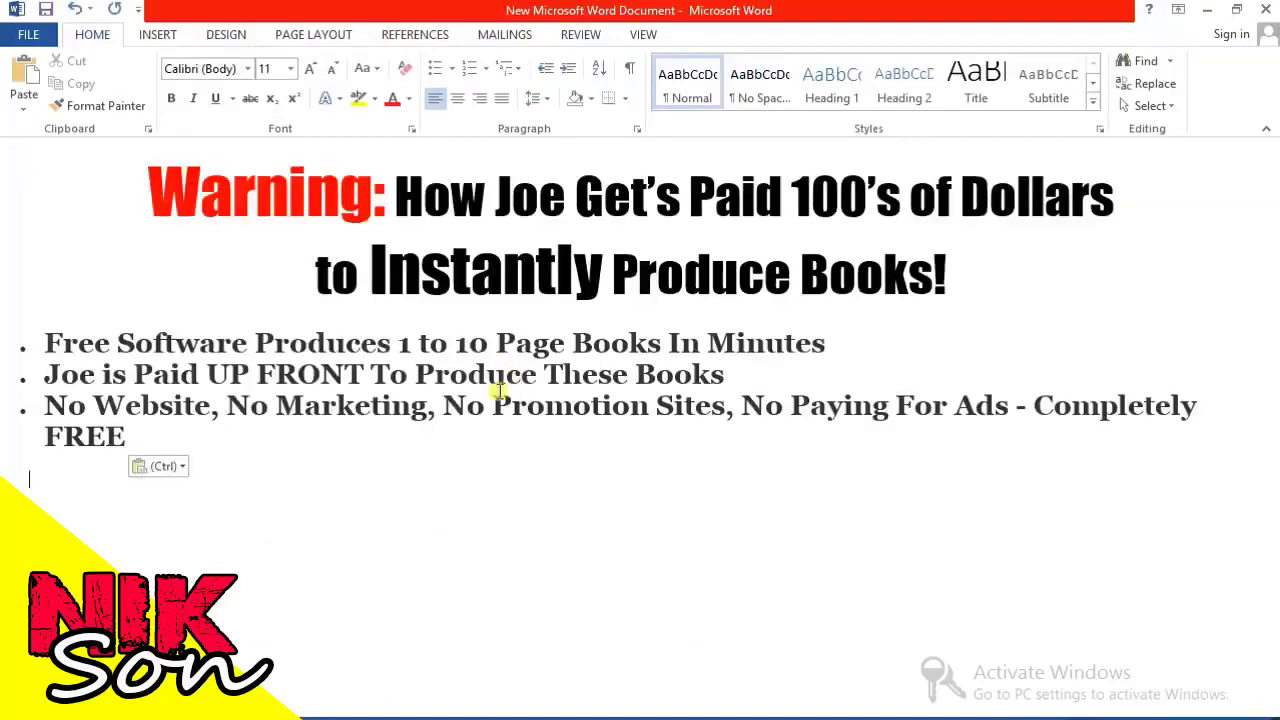
- Return to the sales page and scroll down to the next section
key(alt+Tab)
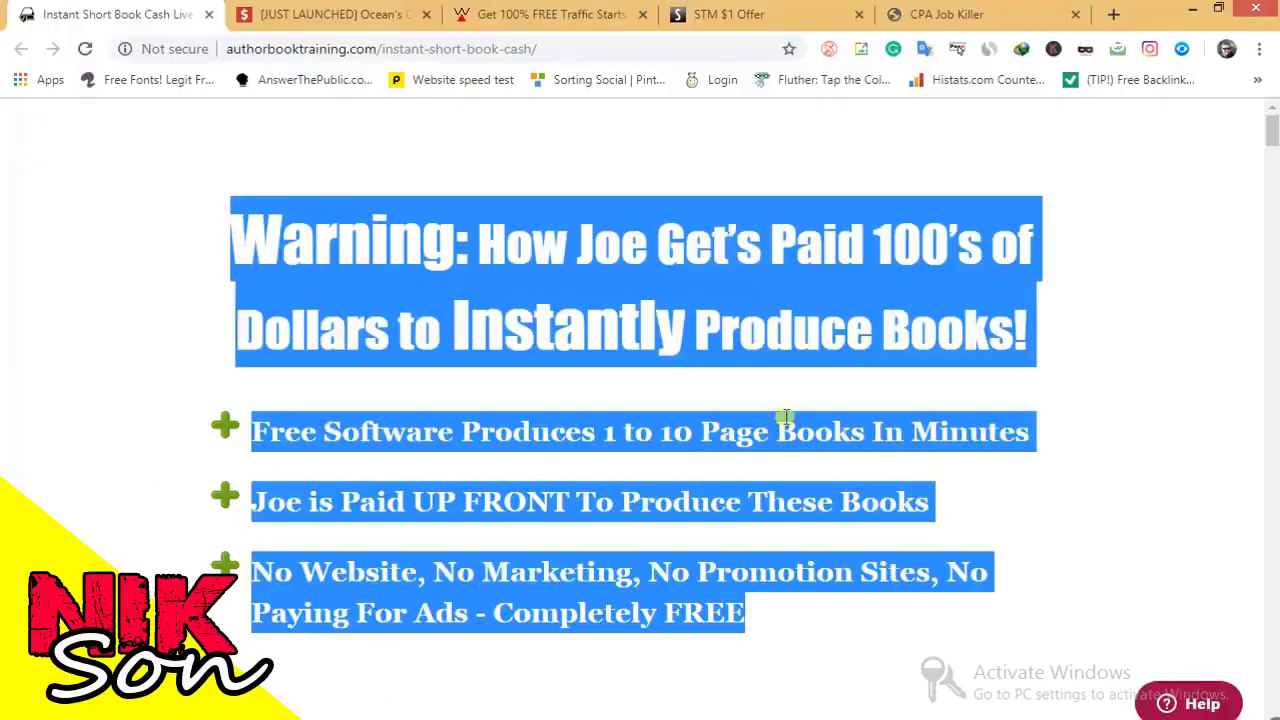
scroll(786, 420, down, 5)
scroll(443, 417, down, 1)
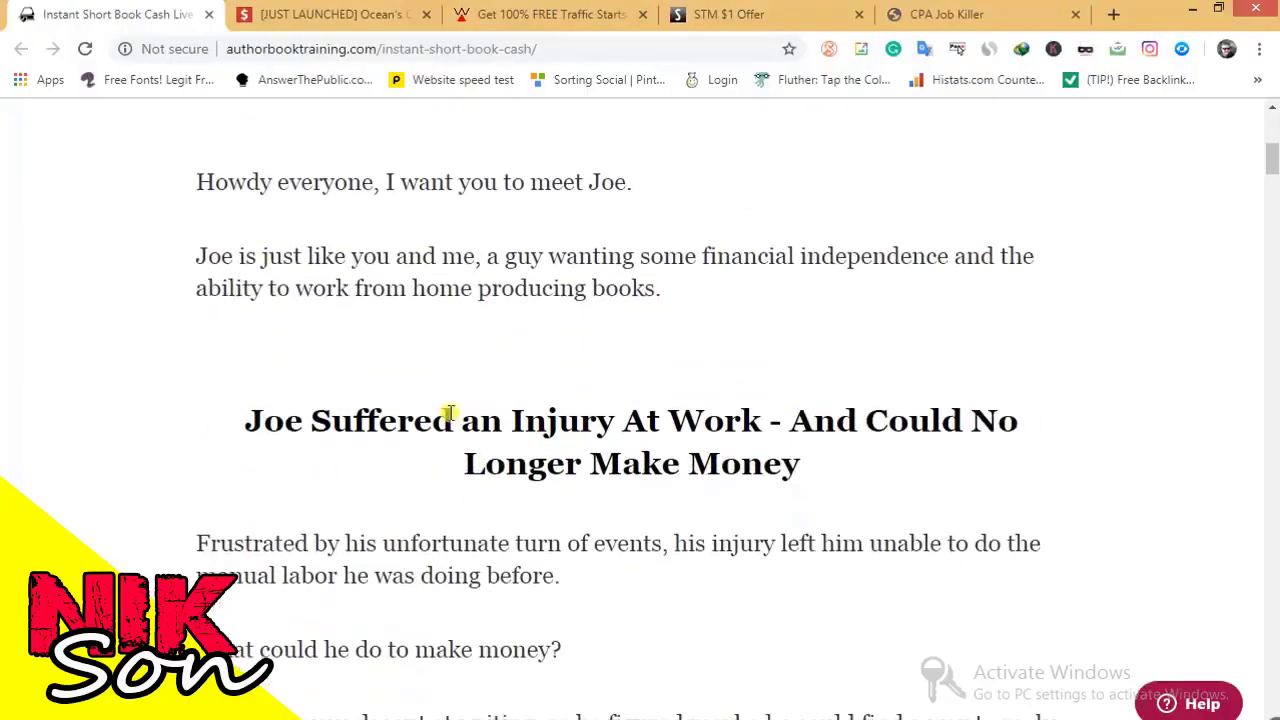
scroll(447, 410, down, 6)
scroll(447, 410, down, 5)
scroll(445, 409, down, 6)
scroll(445, 409, down, 6)
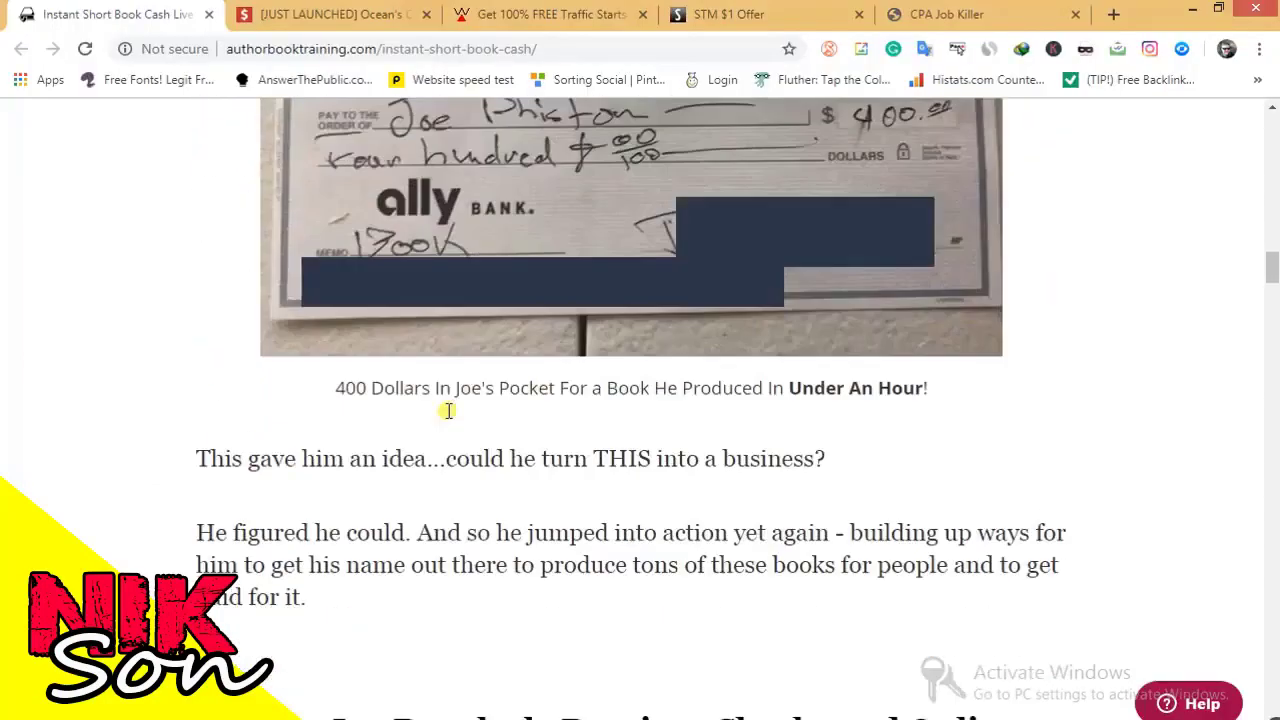
scroll(449, 411, up, 5)
scroll(448, 410, down, 1)
- Paste the 'In Less Than 24 Hours' headline below the bullets and center it
drag(425, 155, 1008, 297)
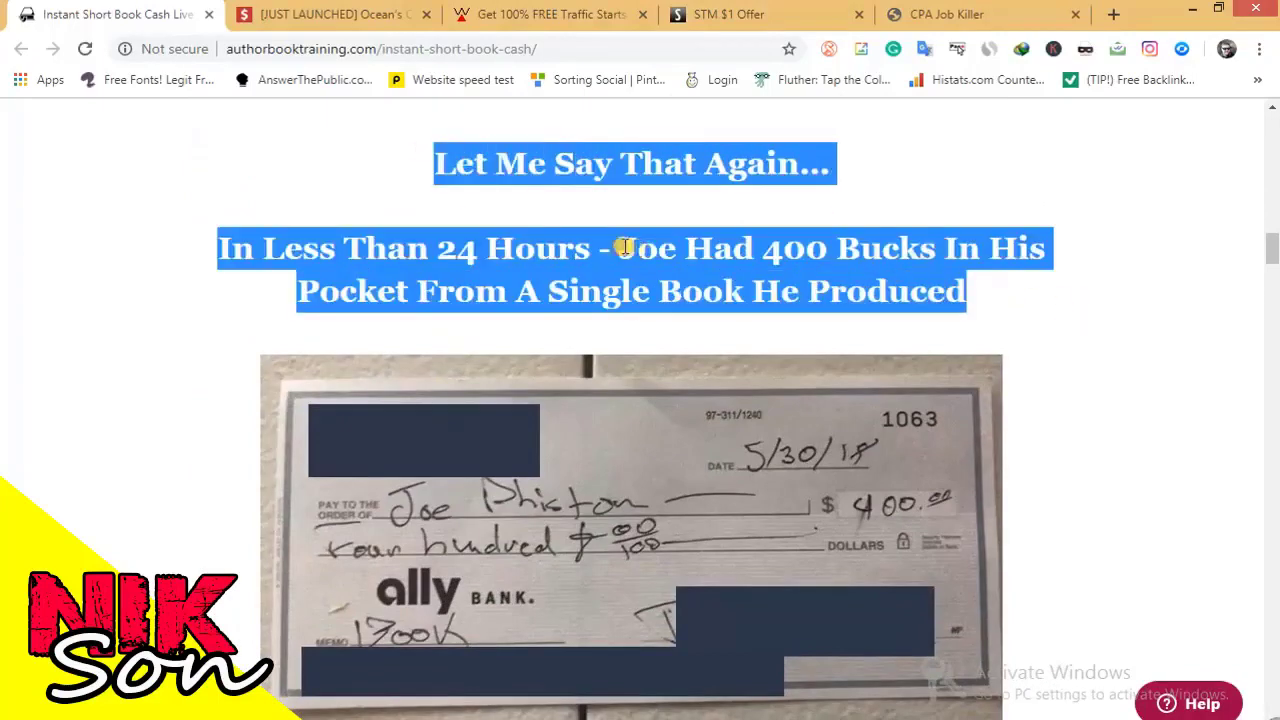
click(624, 247)
drag(222, 253, 997, 317)
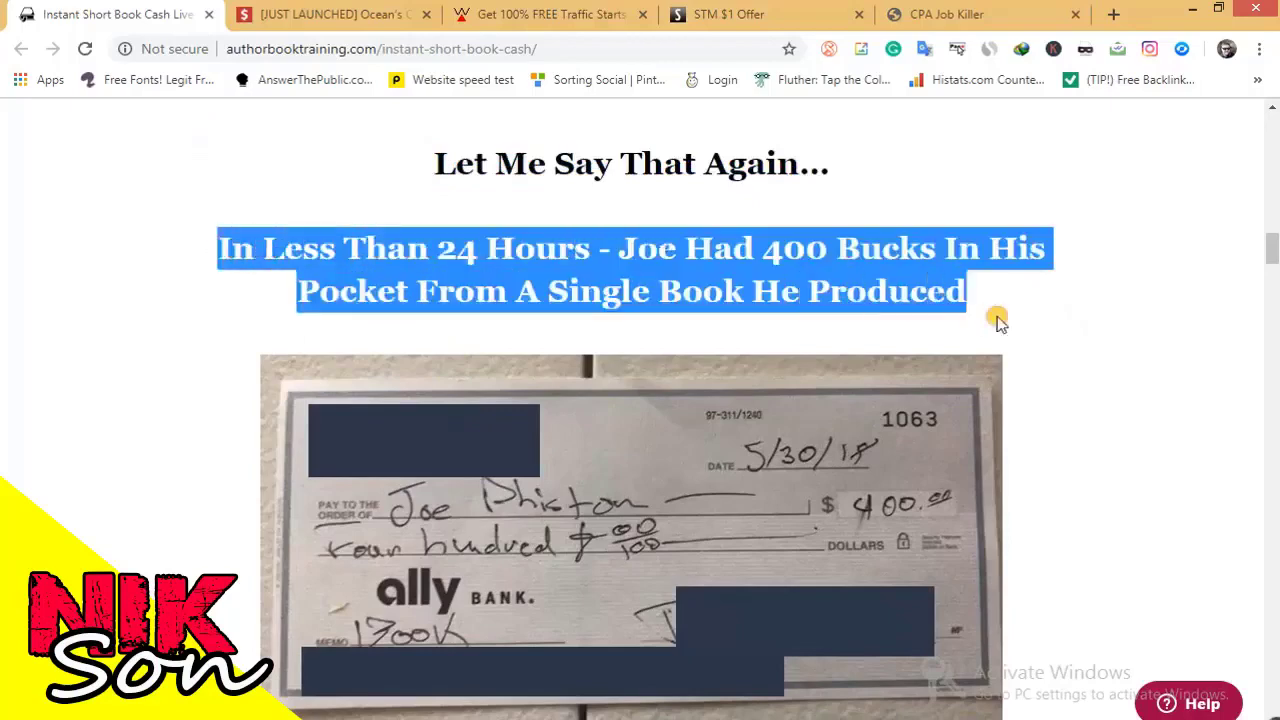
right_click(791, 280)
click(811, 294)
key(alt+Tab)
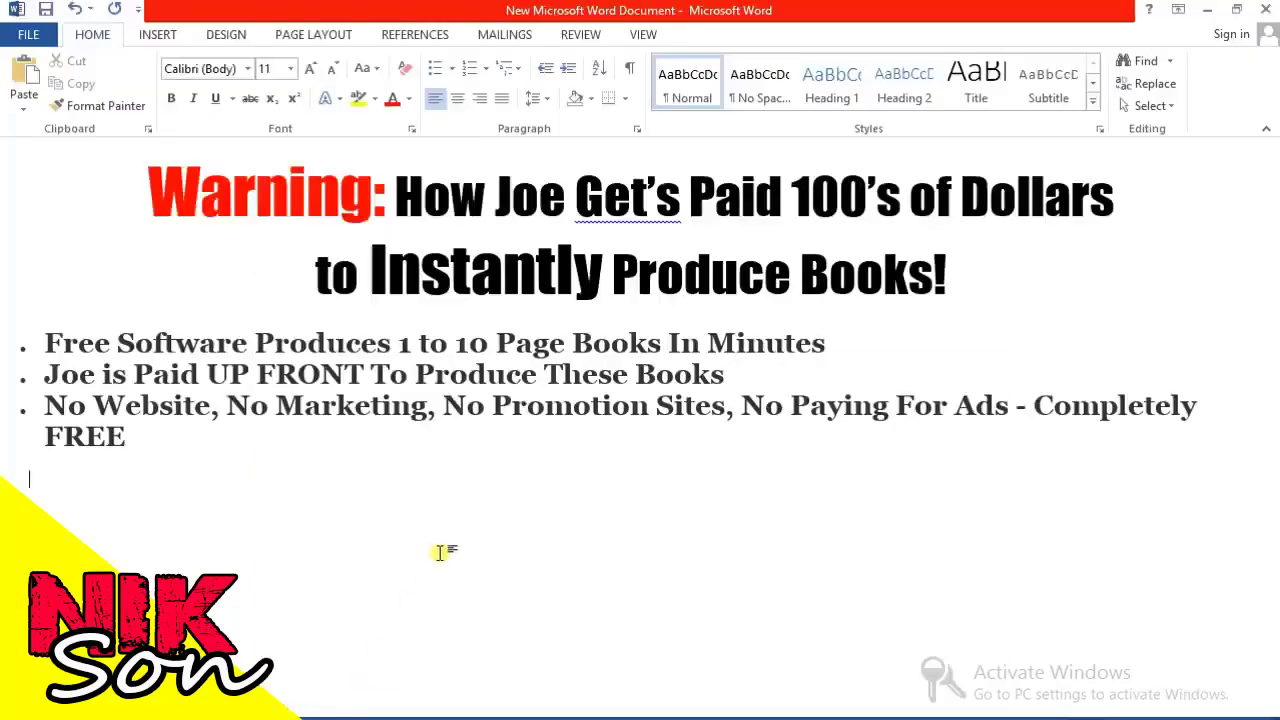
right_click(451, 521)
click(491, 327)
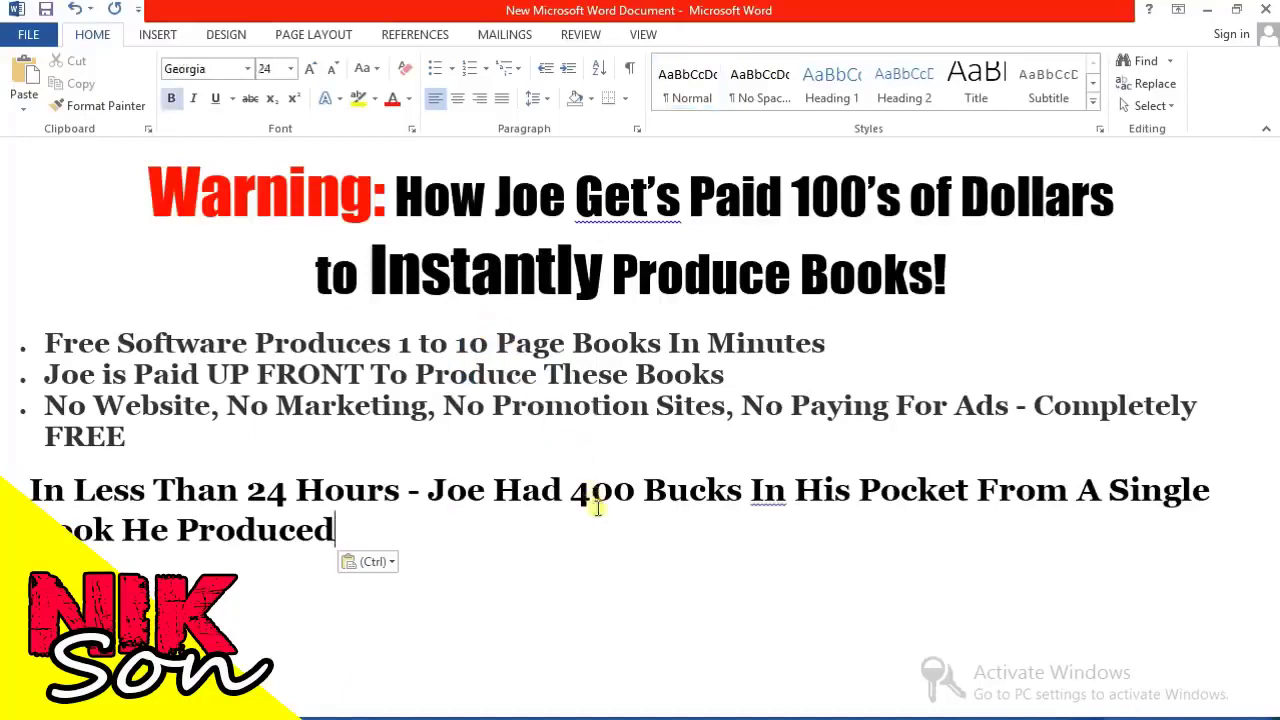
drag(32, 489, 360, 525)
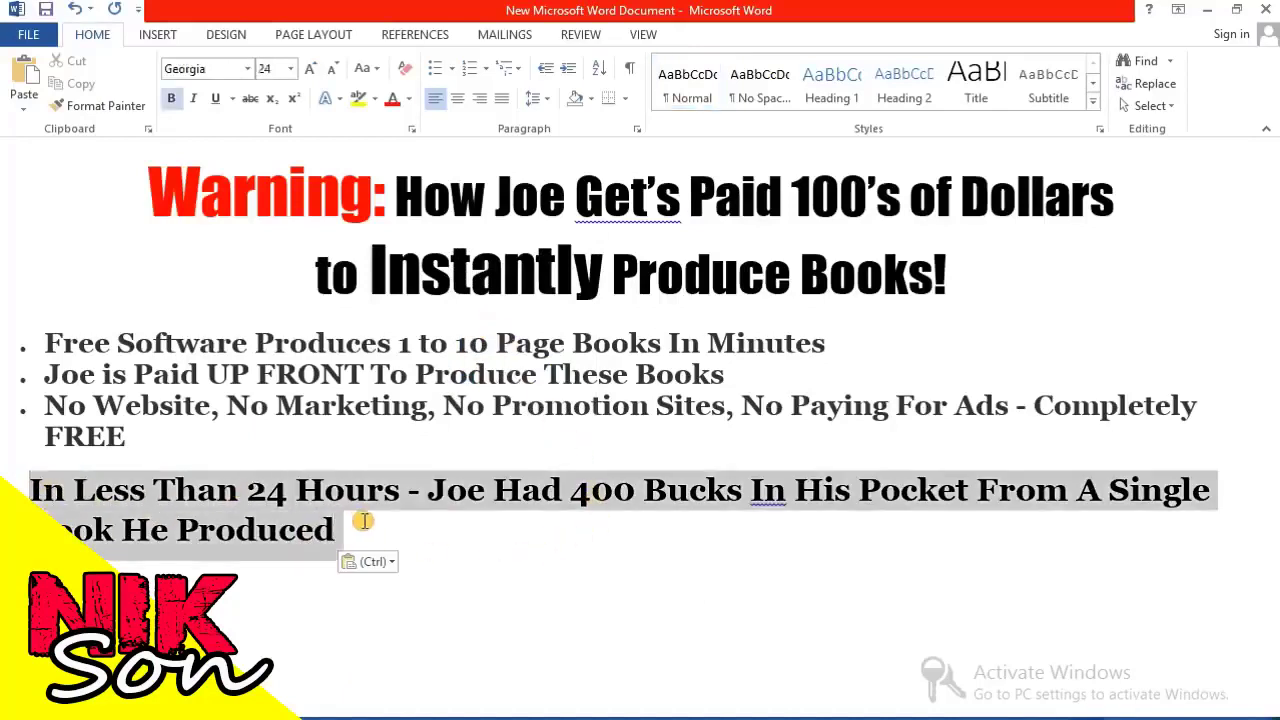
click(457, 98)
click(700, 577)
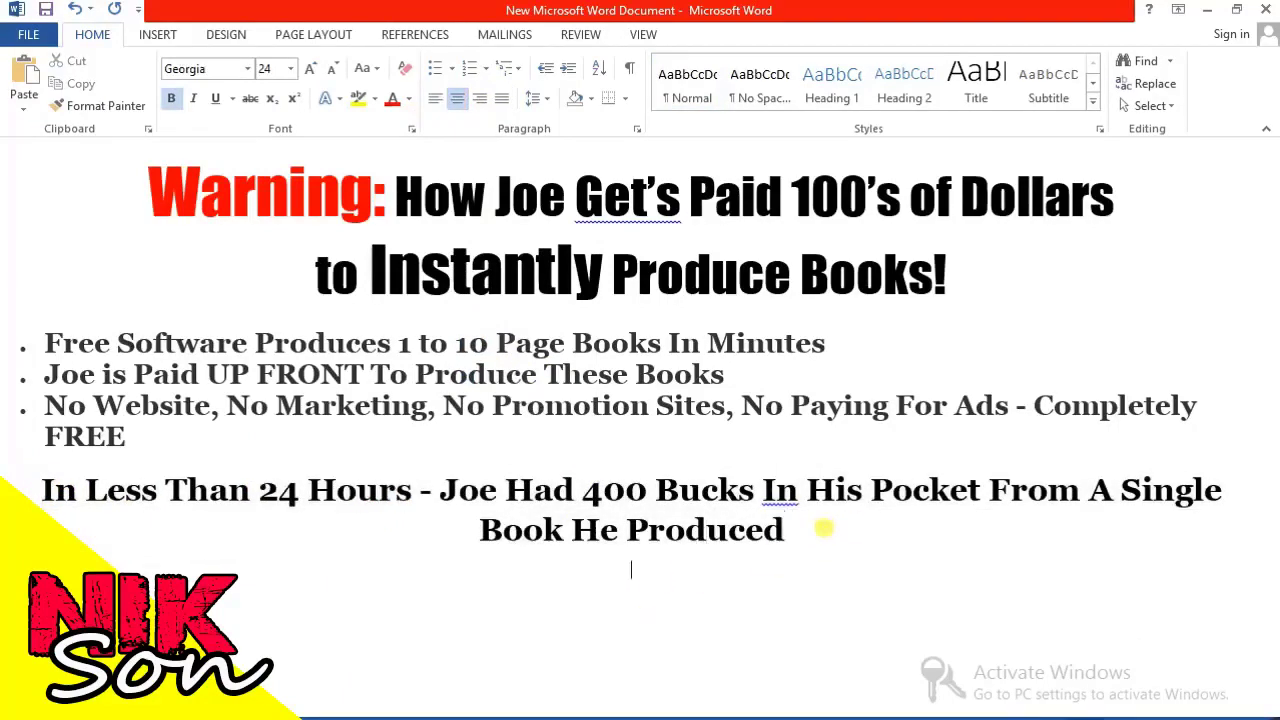
- Copy the $400 cheque photo from the sales page and paste it under the headline
key(alt+Tab)
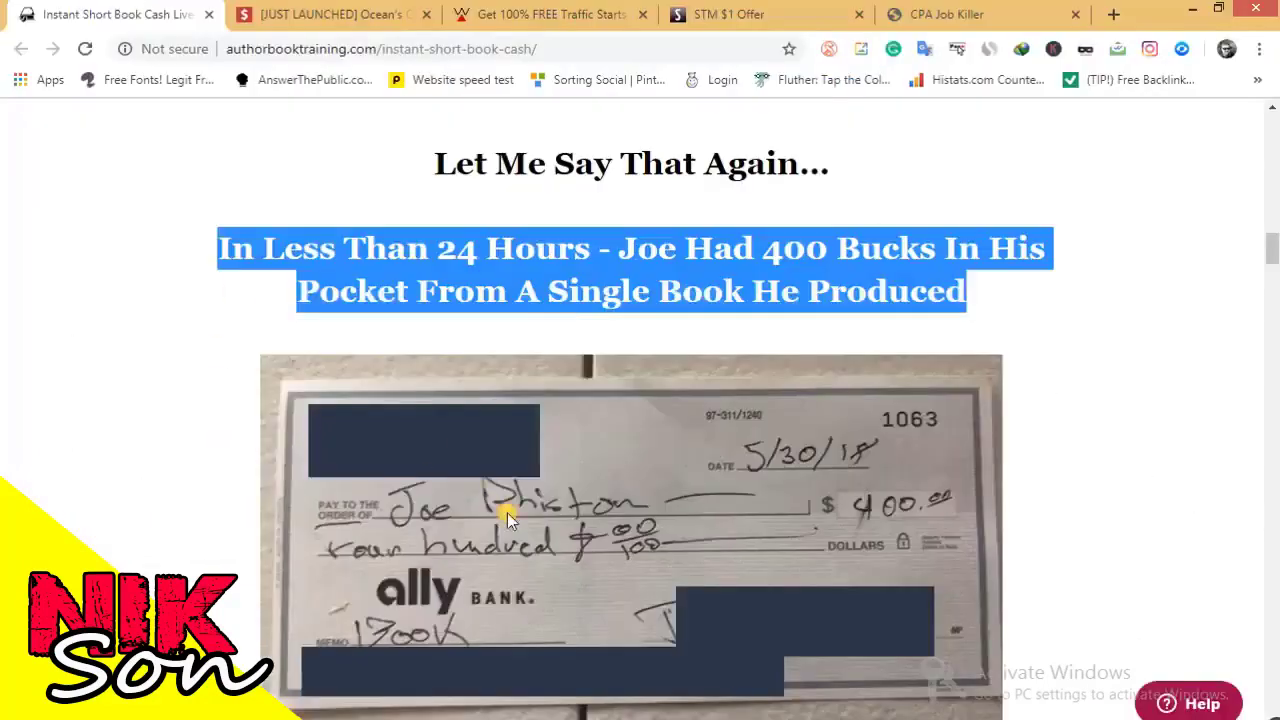
right_click(507, 512)
click(535, 572)
key(alt+Tab)
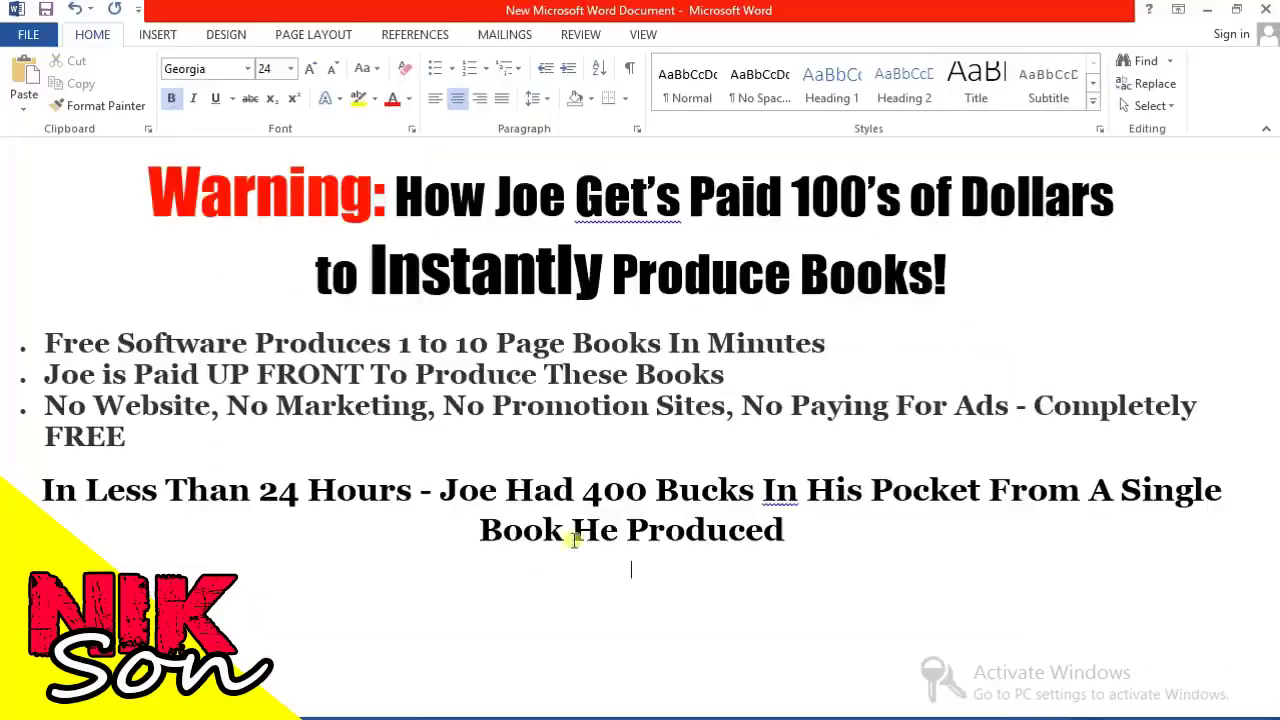
right_click(639, 576)
click(671, 378)
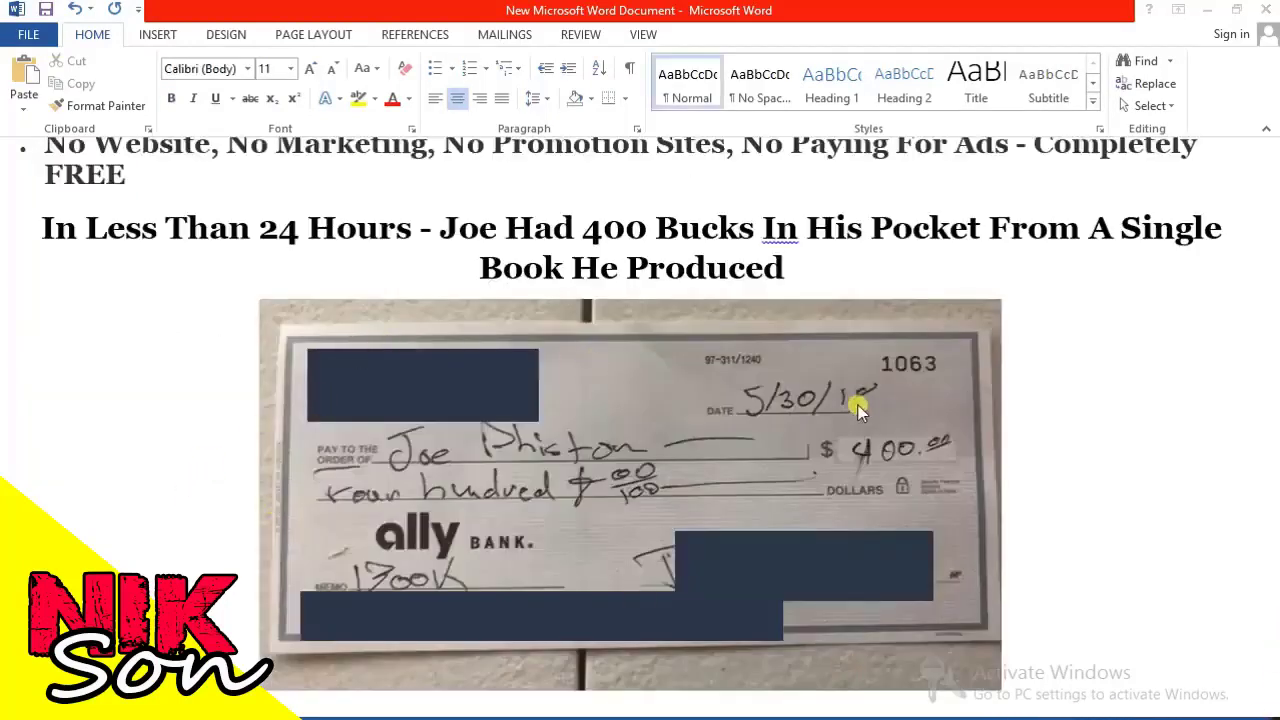
- Copy the 'This is a LIVE Interview…' heading from Chrome and paste it below the cheque photo
click(1082, 485)
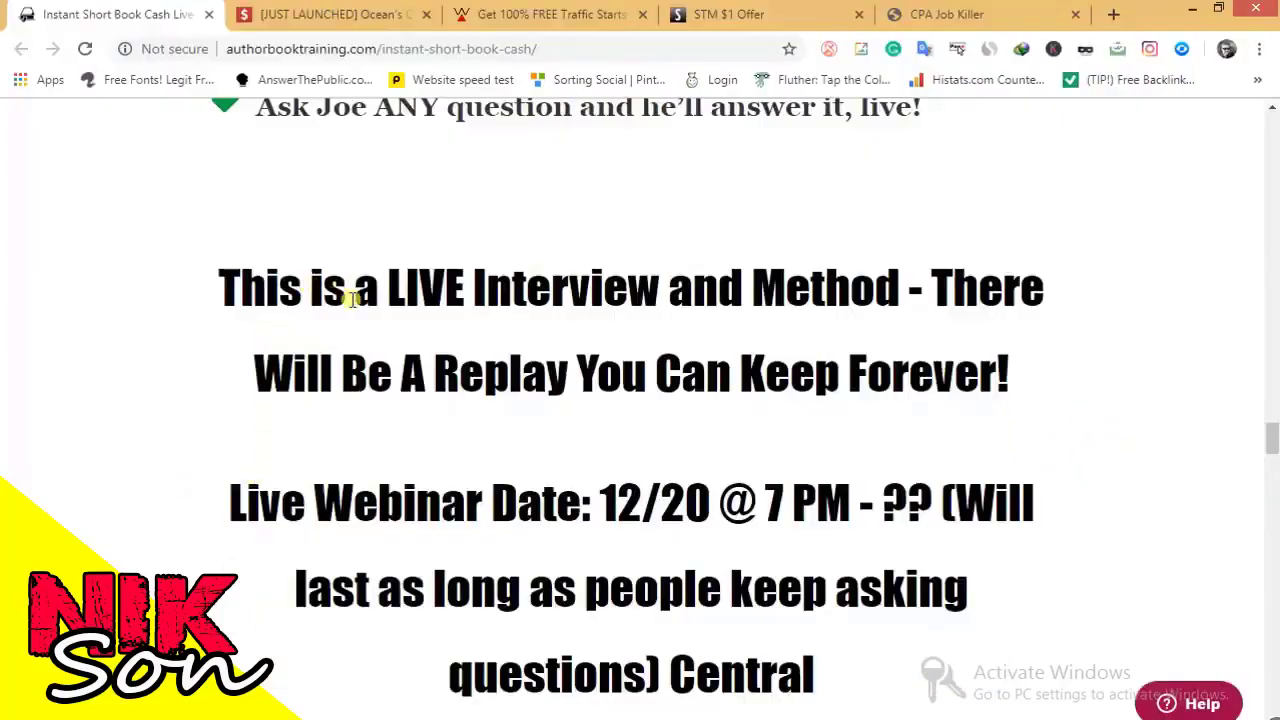
drag(216, 285, 1005, 390)
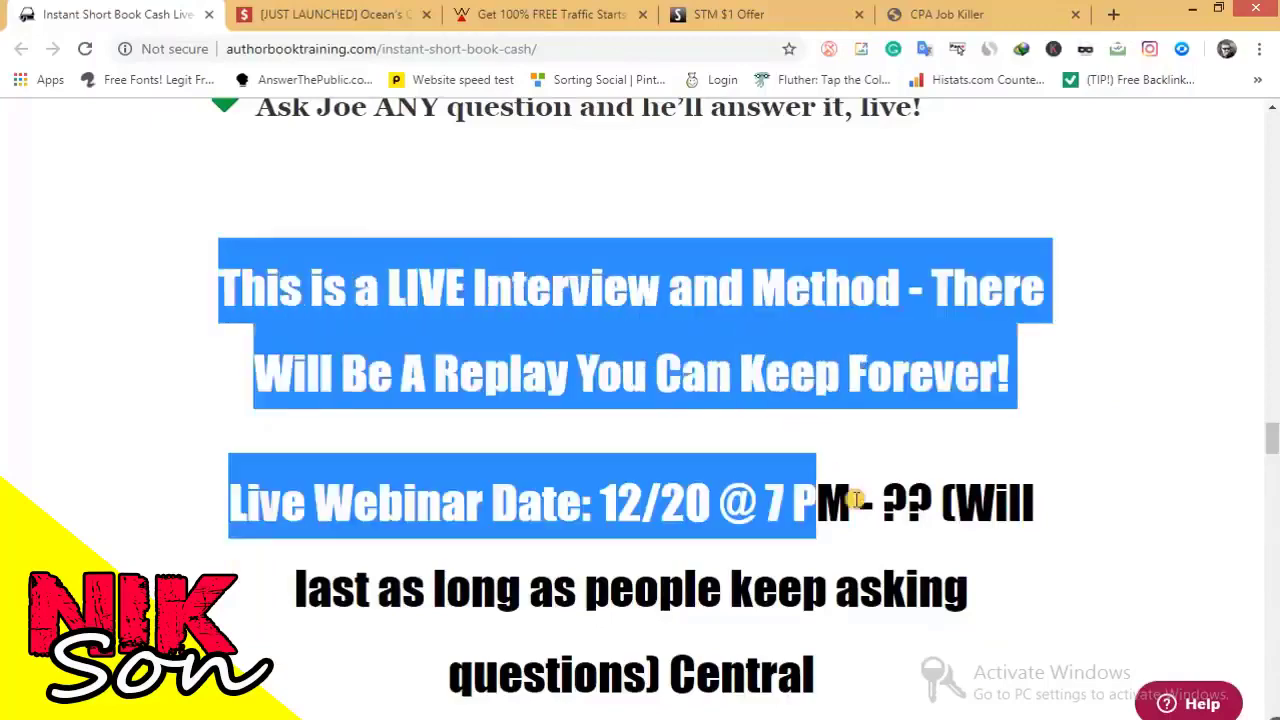
right_click(871, 377)
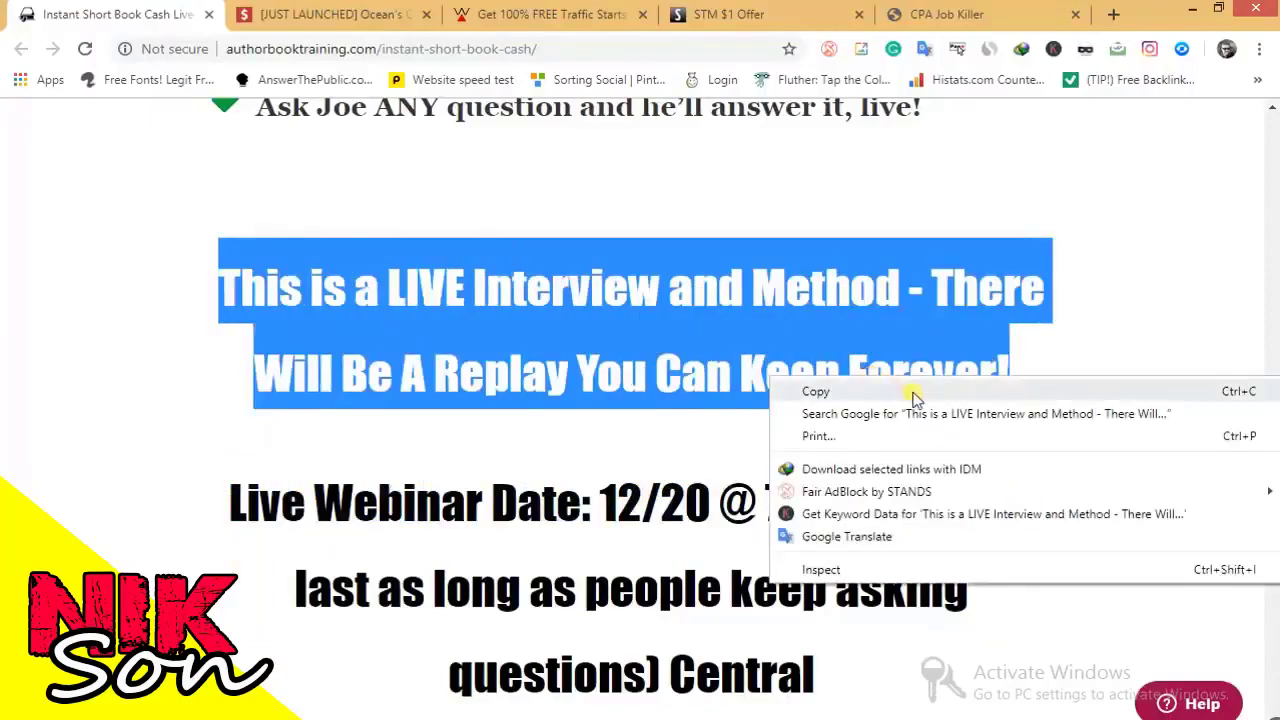
click(917, 398)
key(alt+Tab)
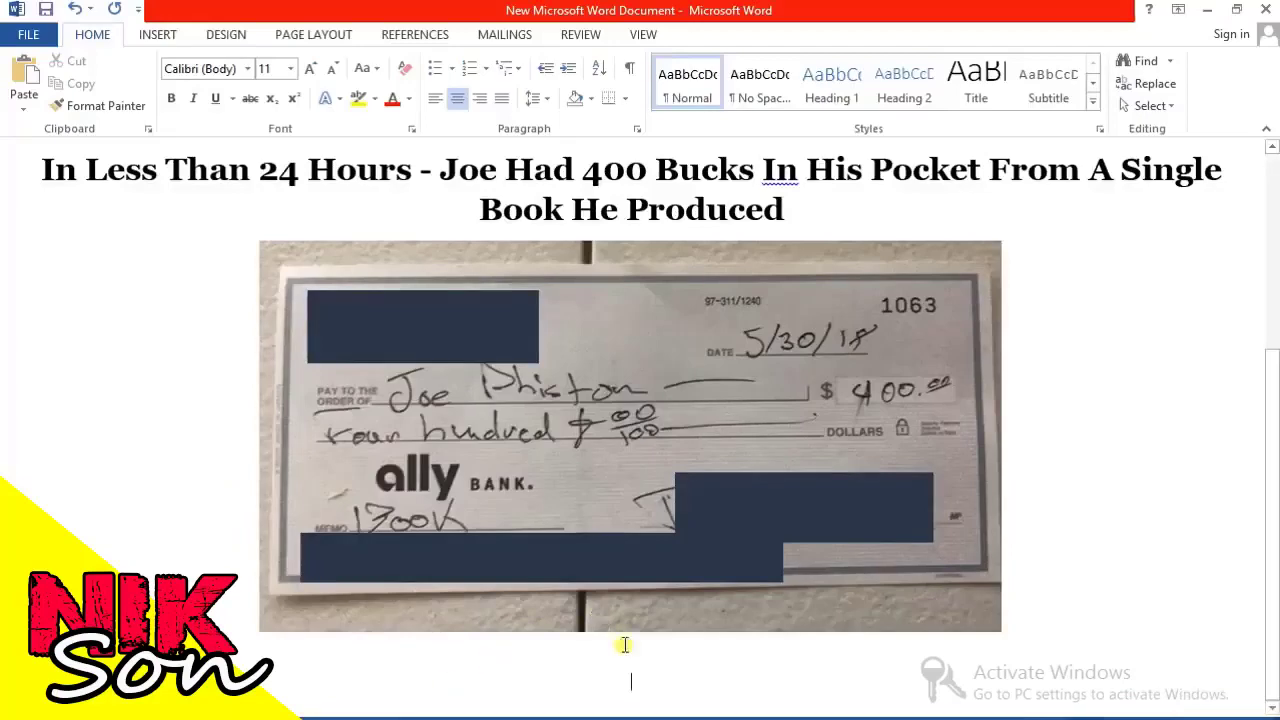
right_click(640, 671)
click(677, 459)
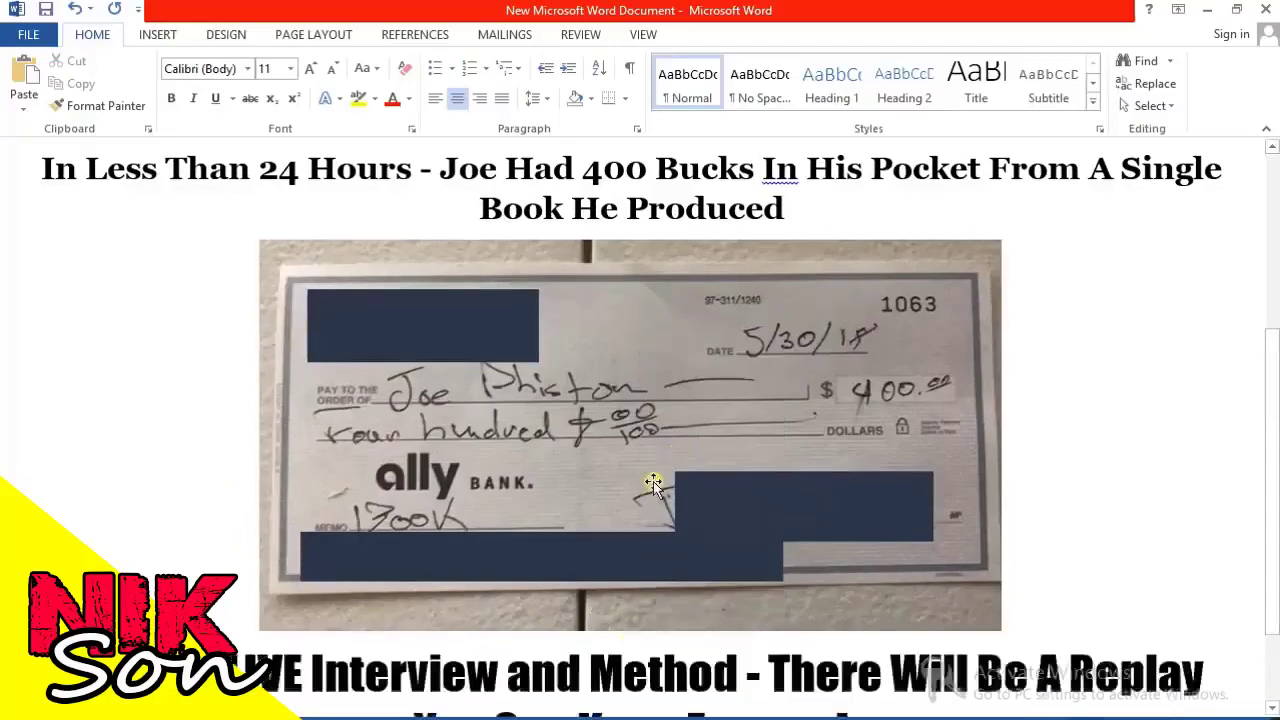
key(alt+Tab)
scroll(323, 443, down, 5)
scroll(549, 377, down, 1)
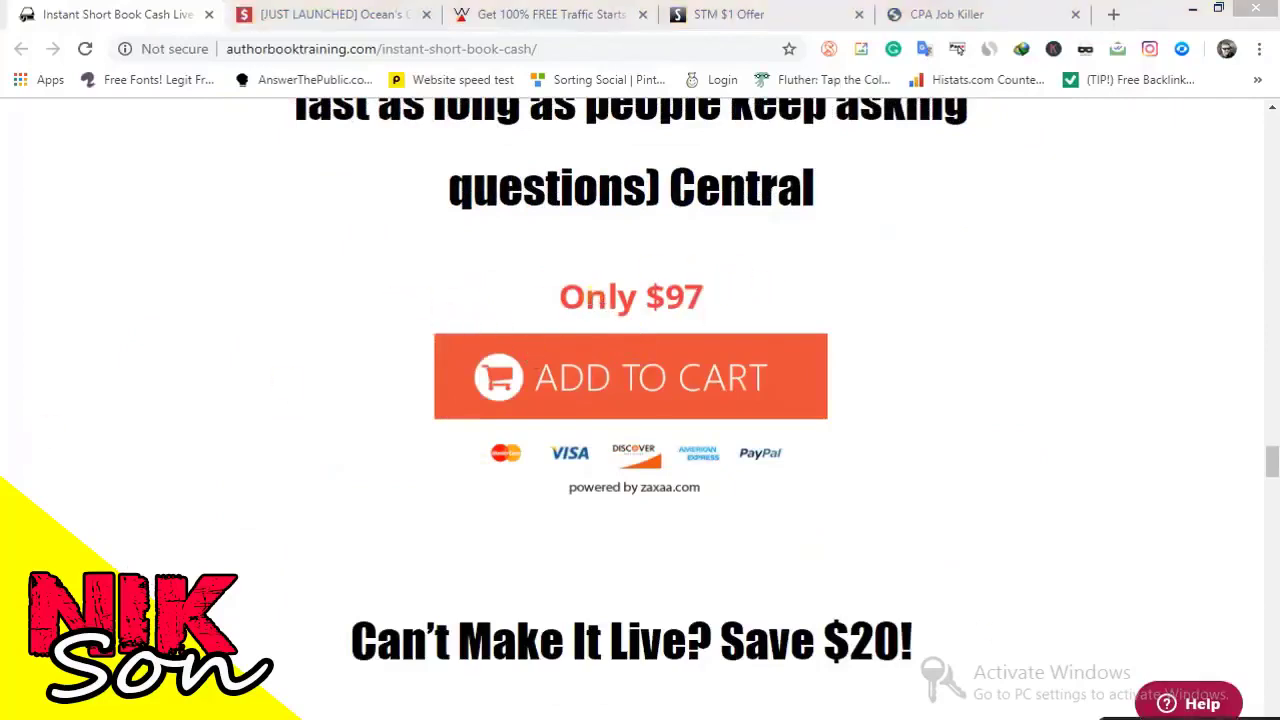
- Capture the 'Only $97 / ADD TO CART' box with Lightshot and paste the image under the heading
click(1082, 719)
click(1072, 662)
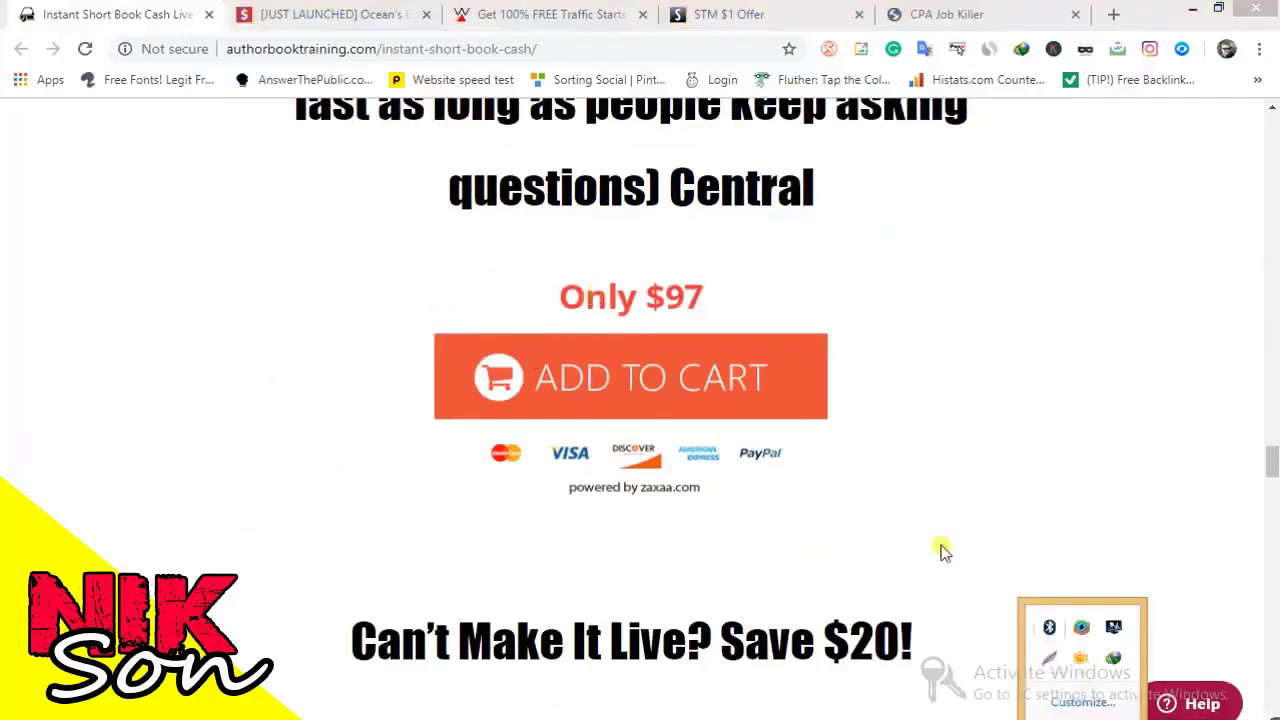
mouse_move(358, 266)
mouse_down()
mouse_move(943, 458)
mouse_move(905, 523)
mouse_up()
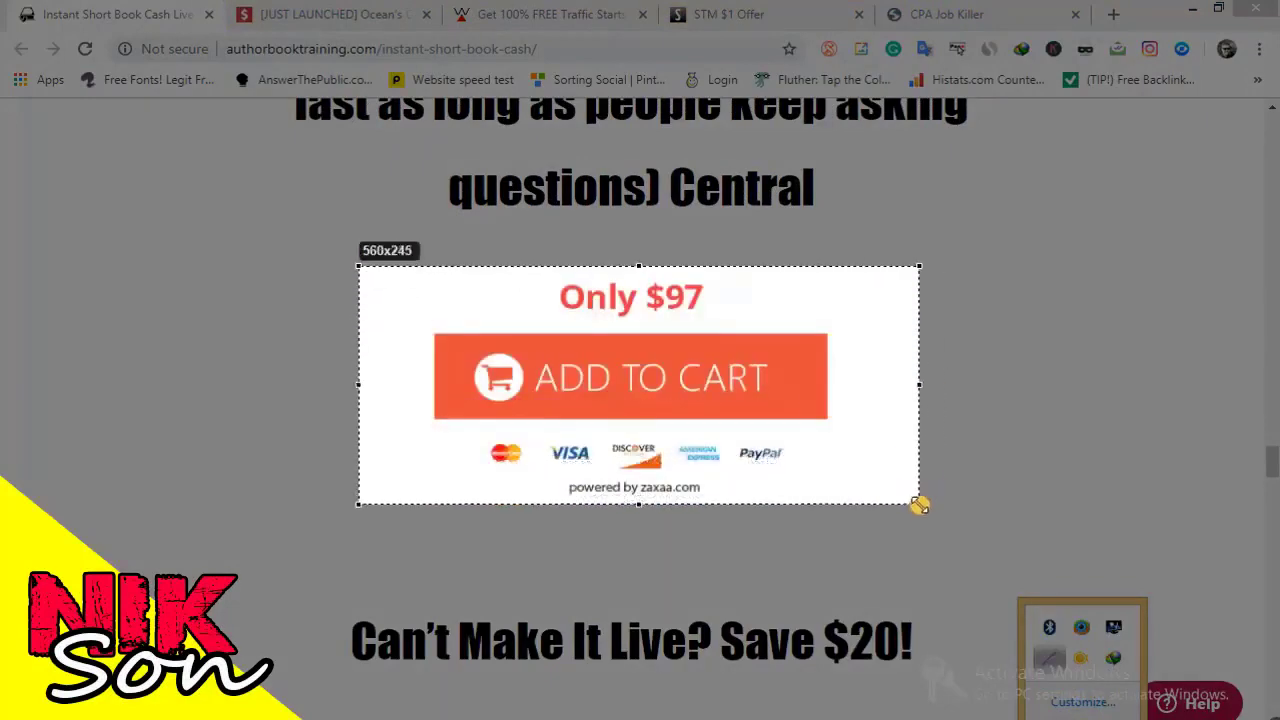
click(838, 548)
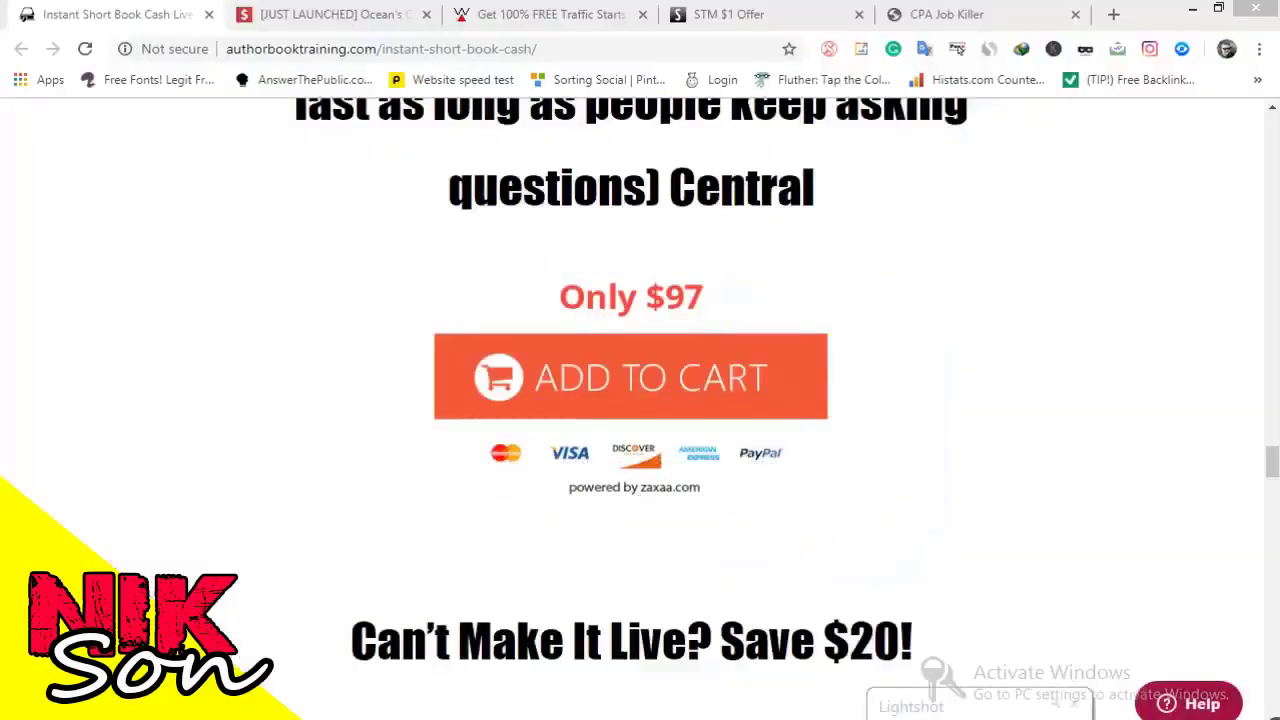
click(480, 719)
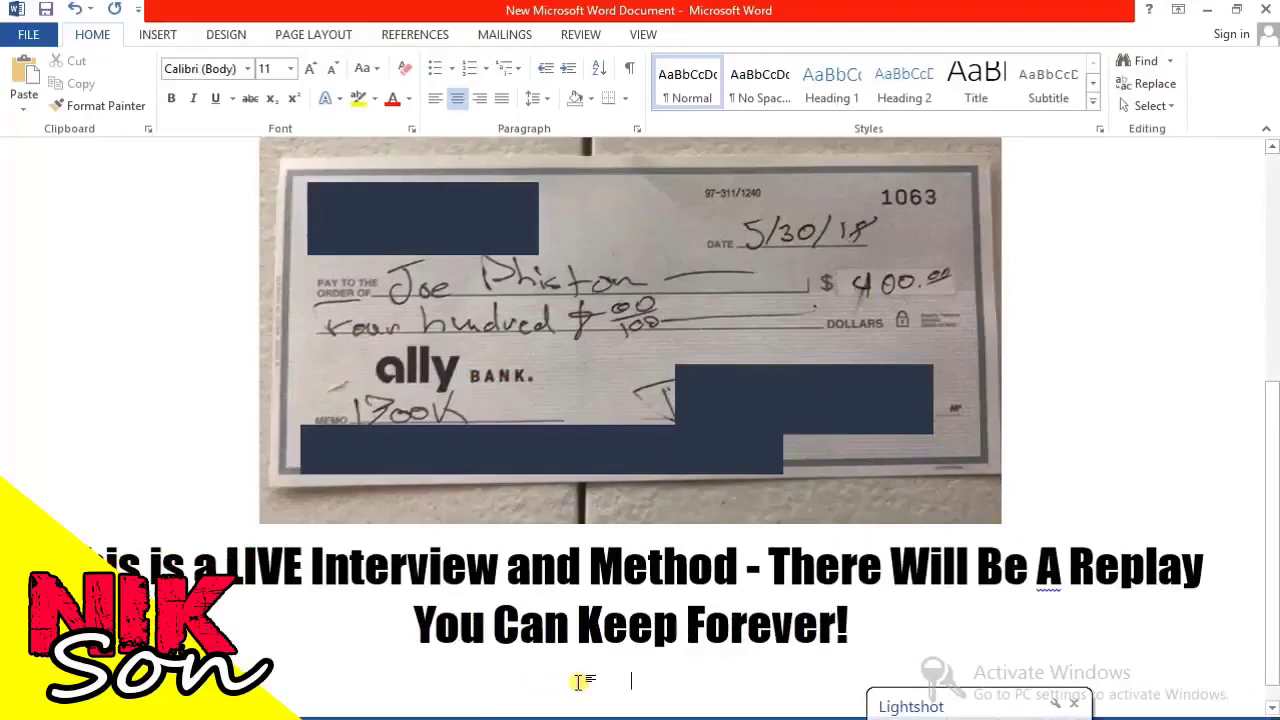
right_click(623, 366)
click(657, 466)
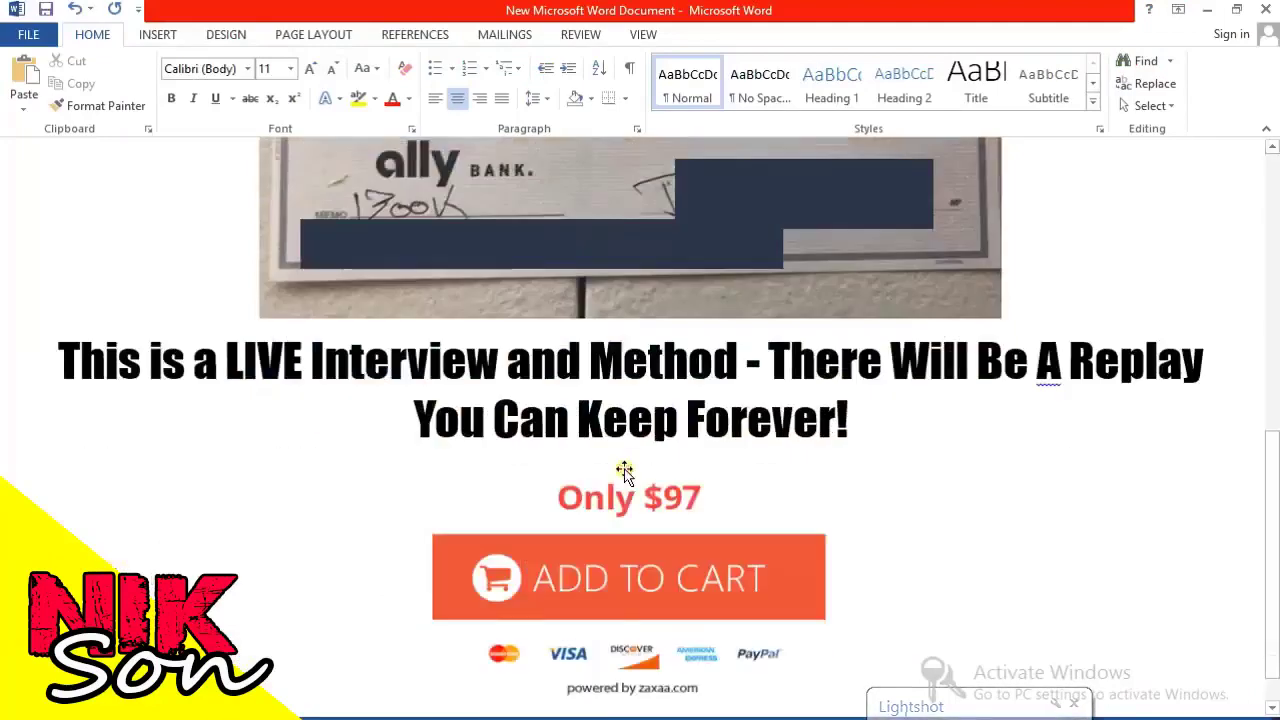
click(651, 534)
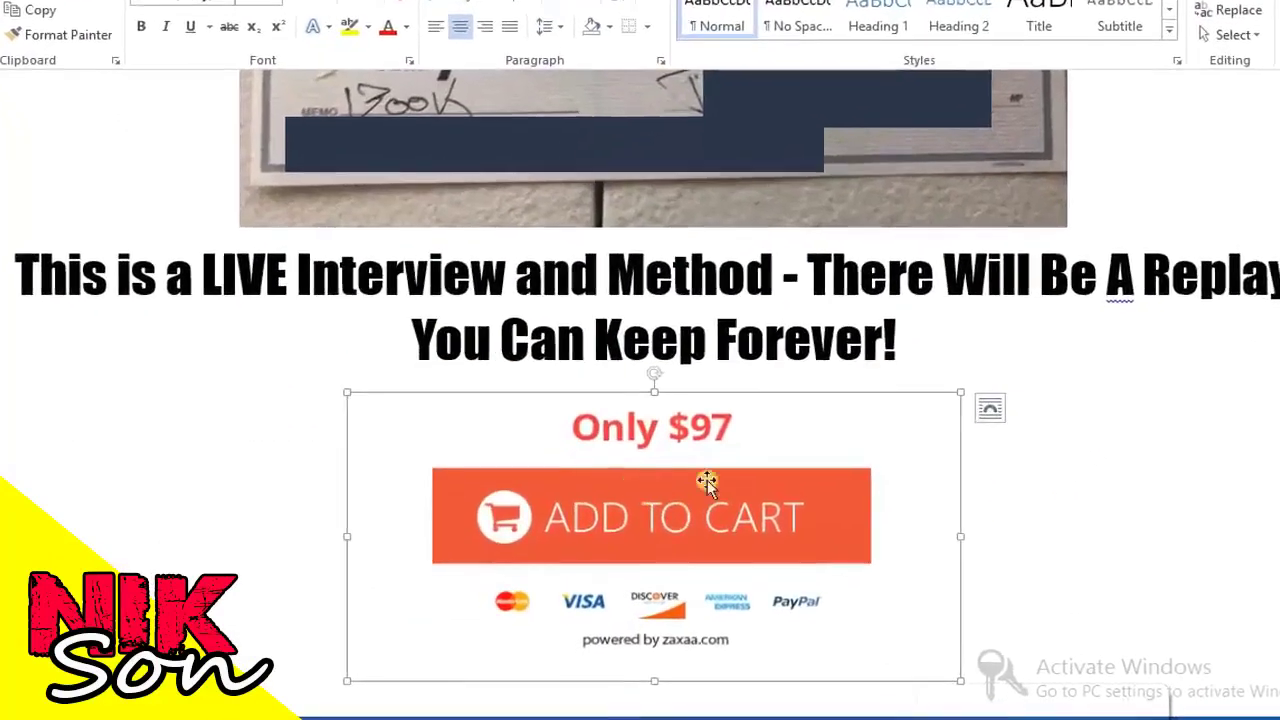
right_click(698, 448)
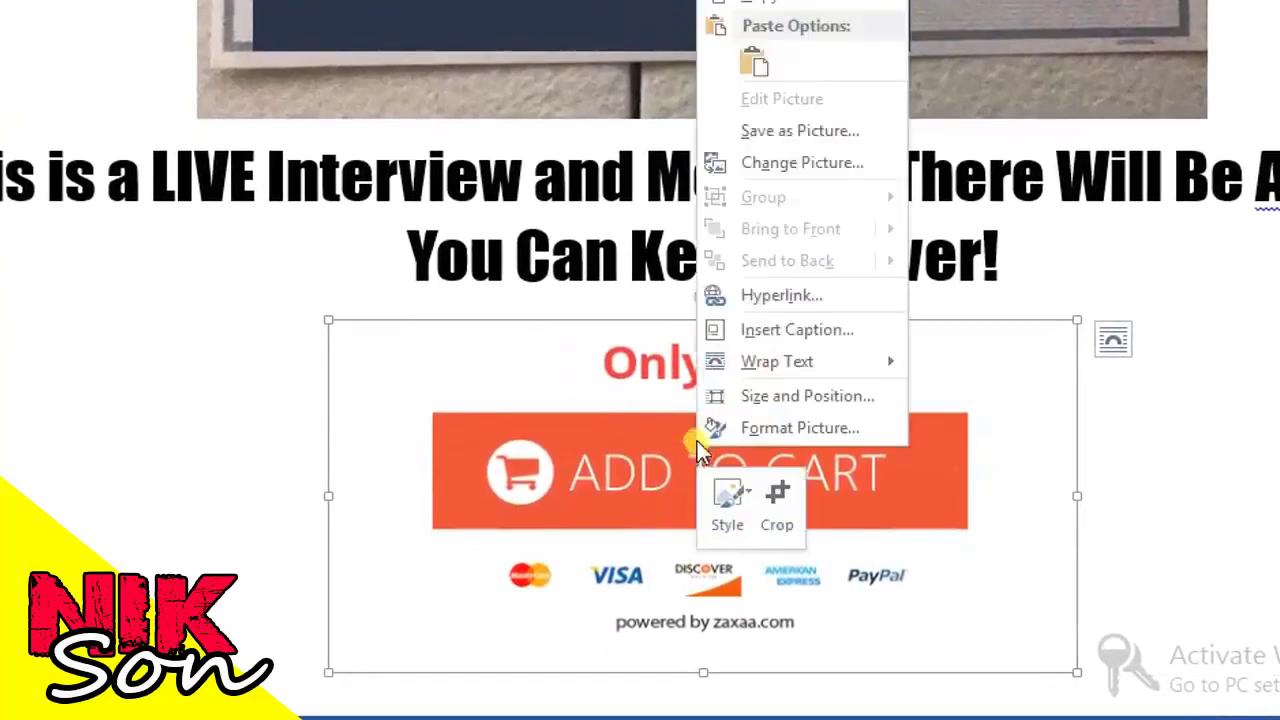
click(796, 286)
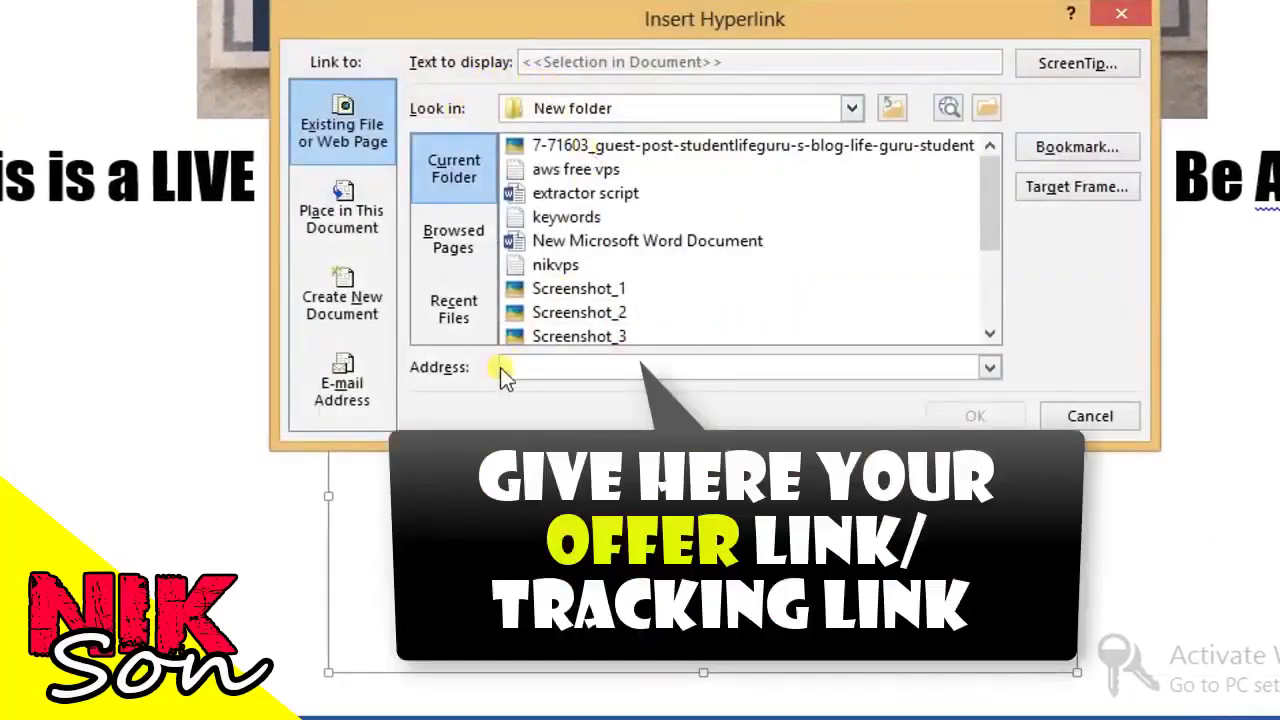
text(www.google.com)
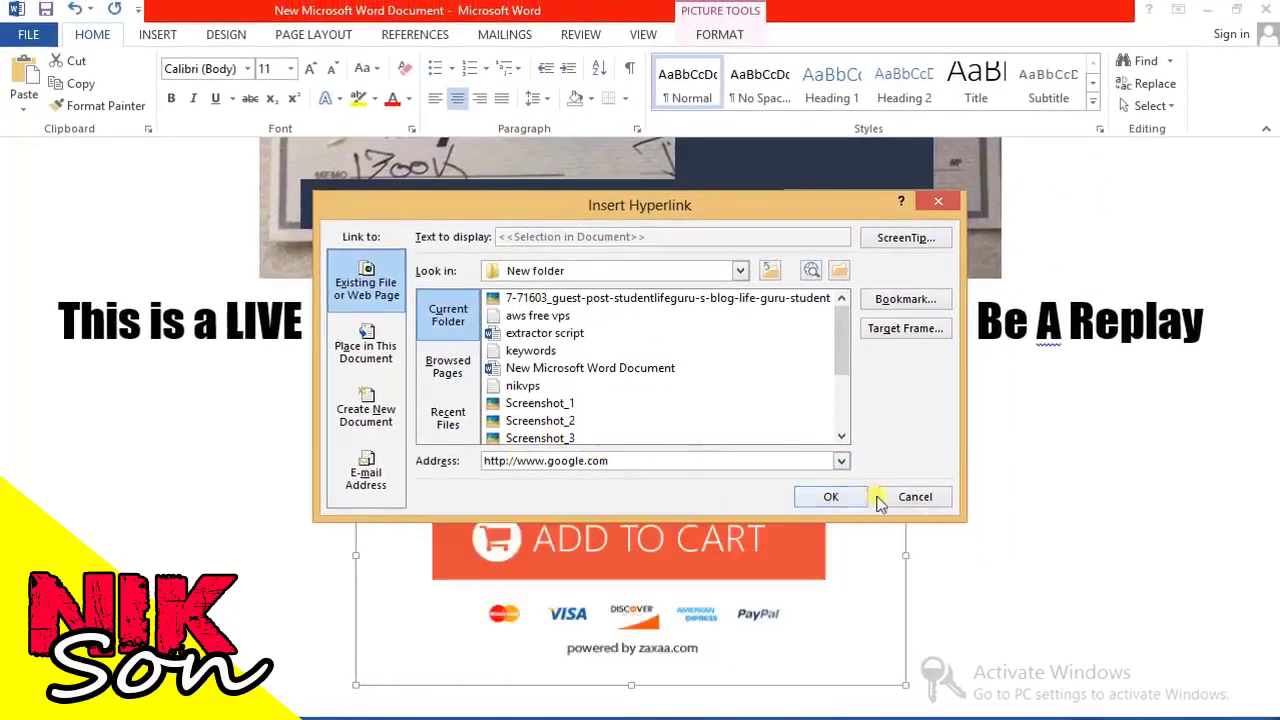
click(852, 497)
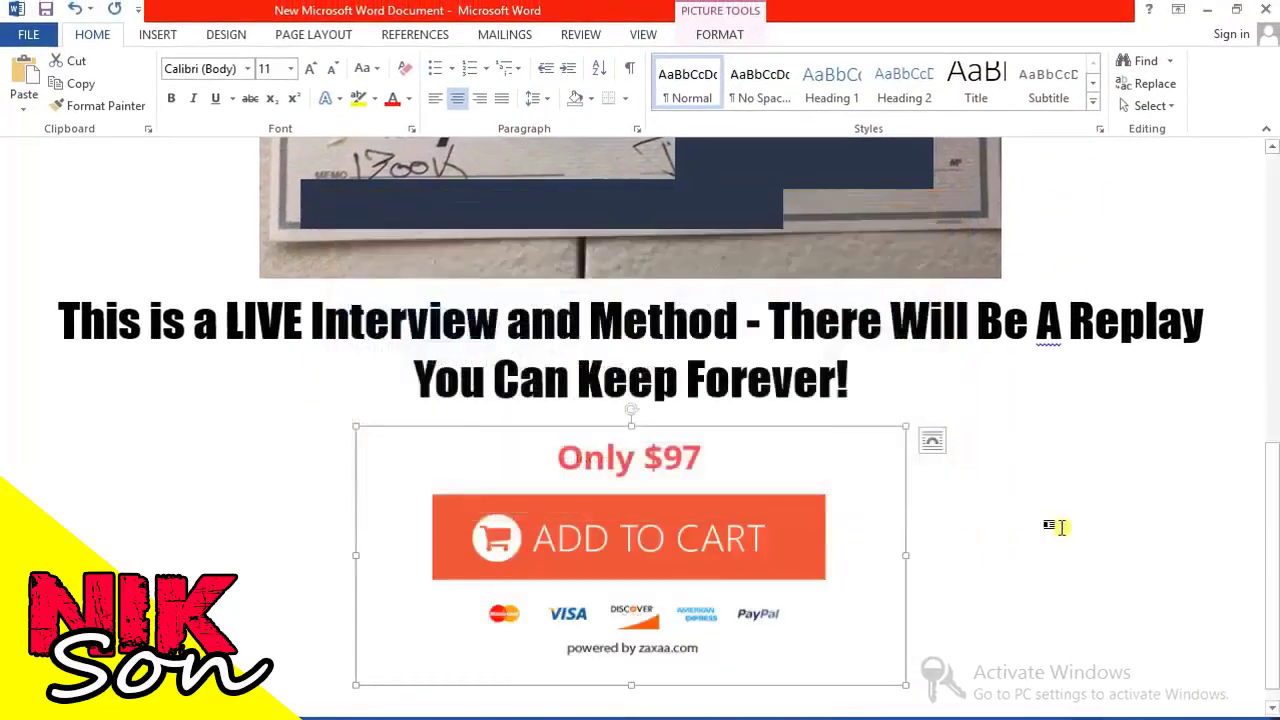
click(1086, 511)
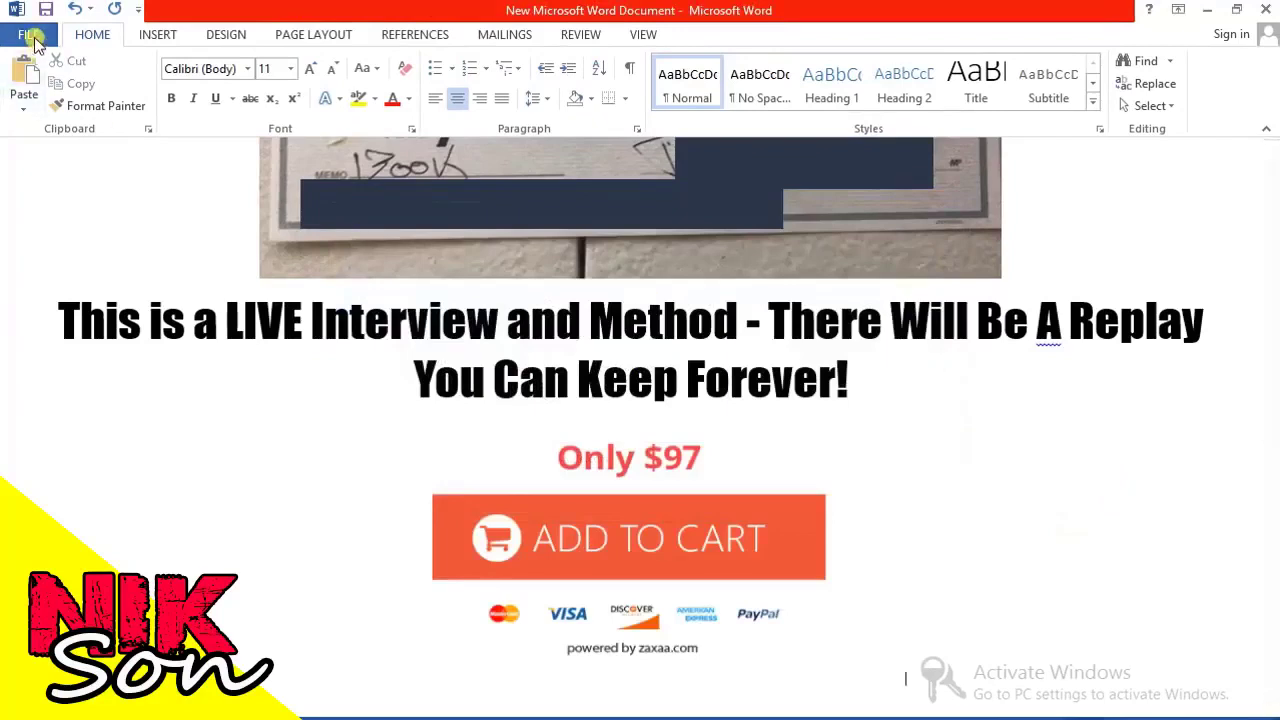
- Save the document as a Web Page named index.html in New folder, accepting the compatibility warning
click(33, 37)
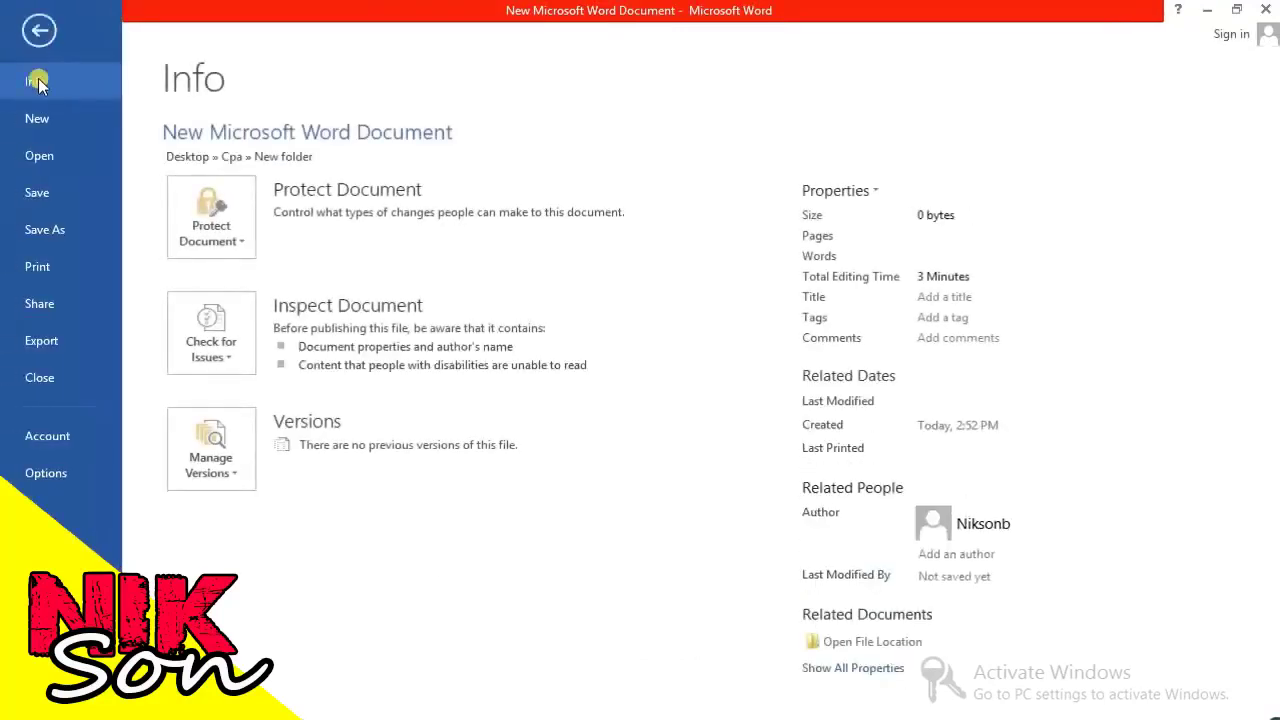
click(45, 229)
click(630, 212)
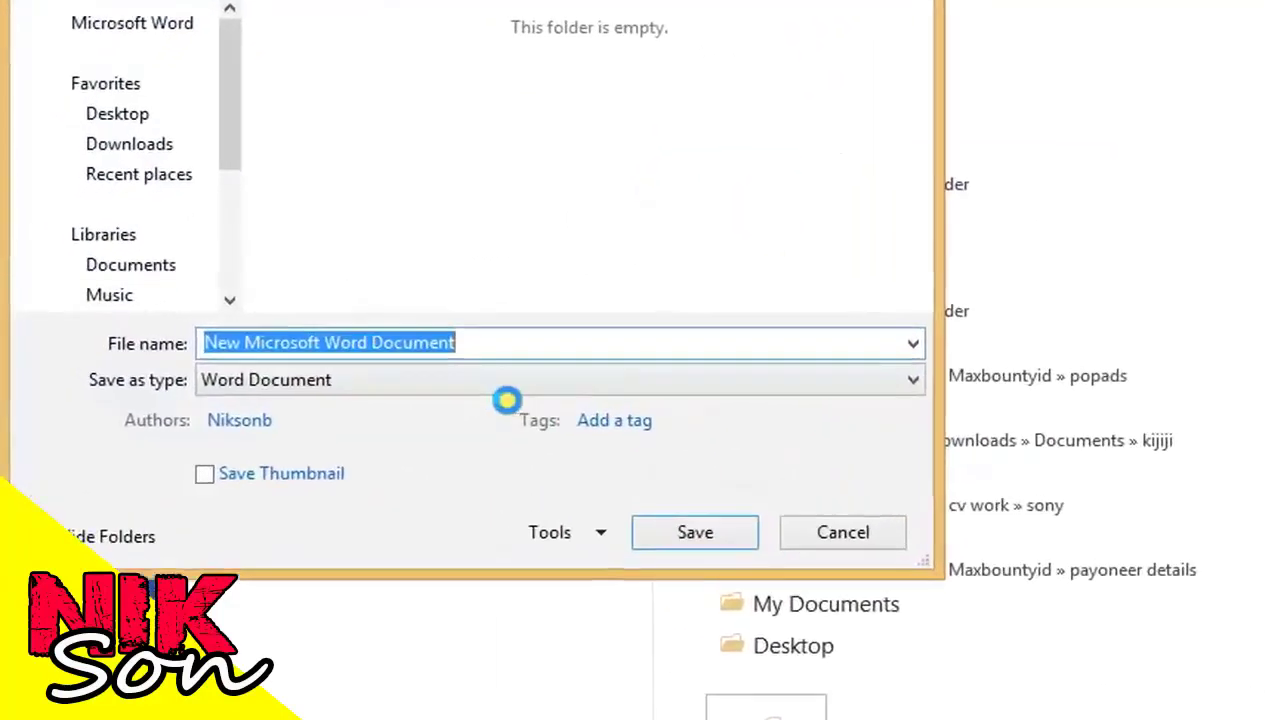
click(691, 387)
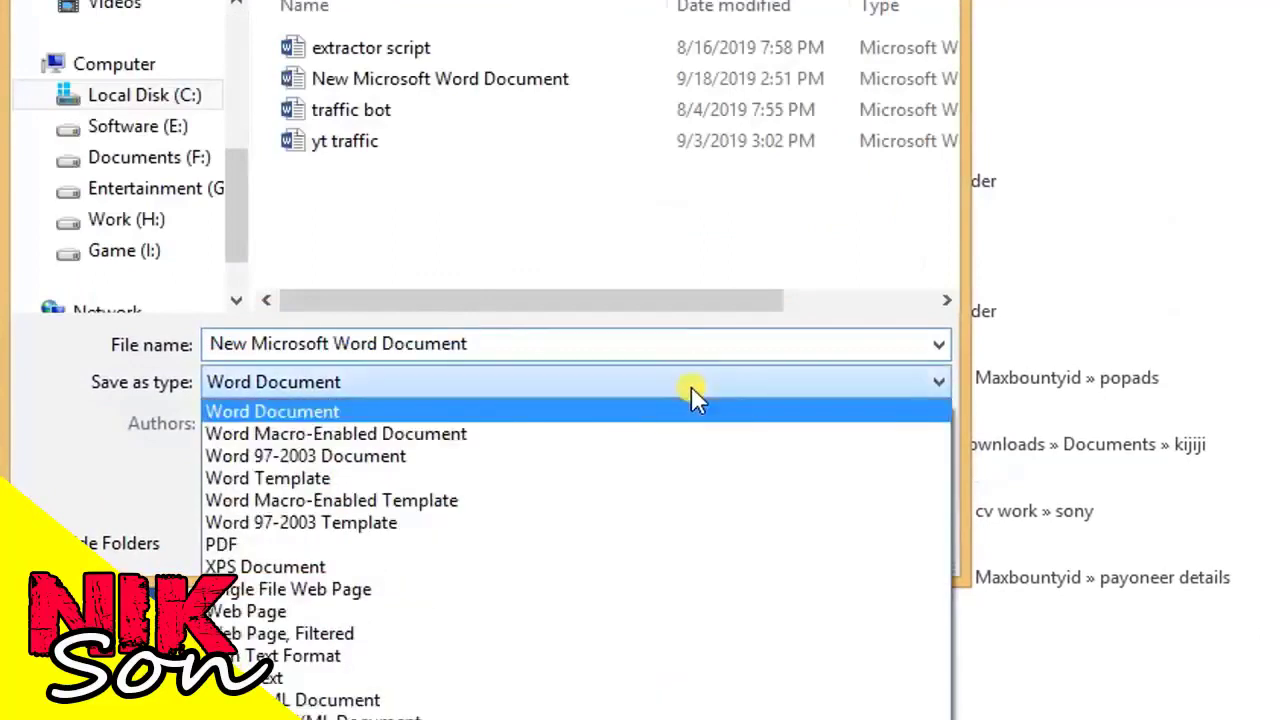
click(322, 612)
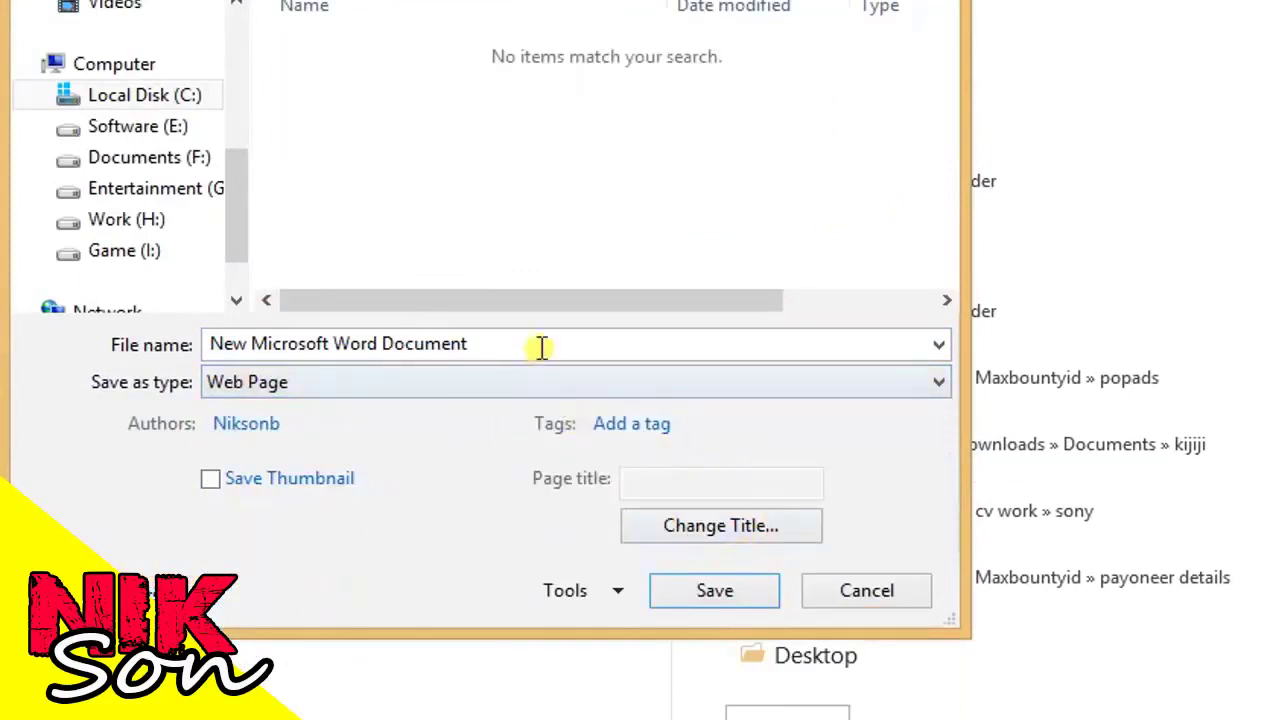
click(540, 345)
text(index.html)
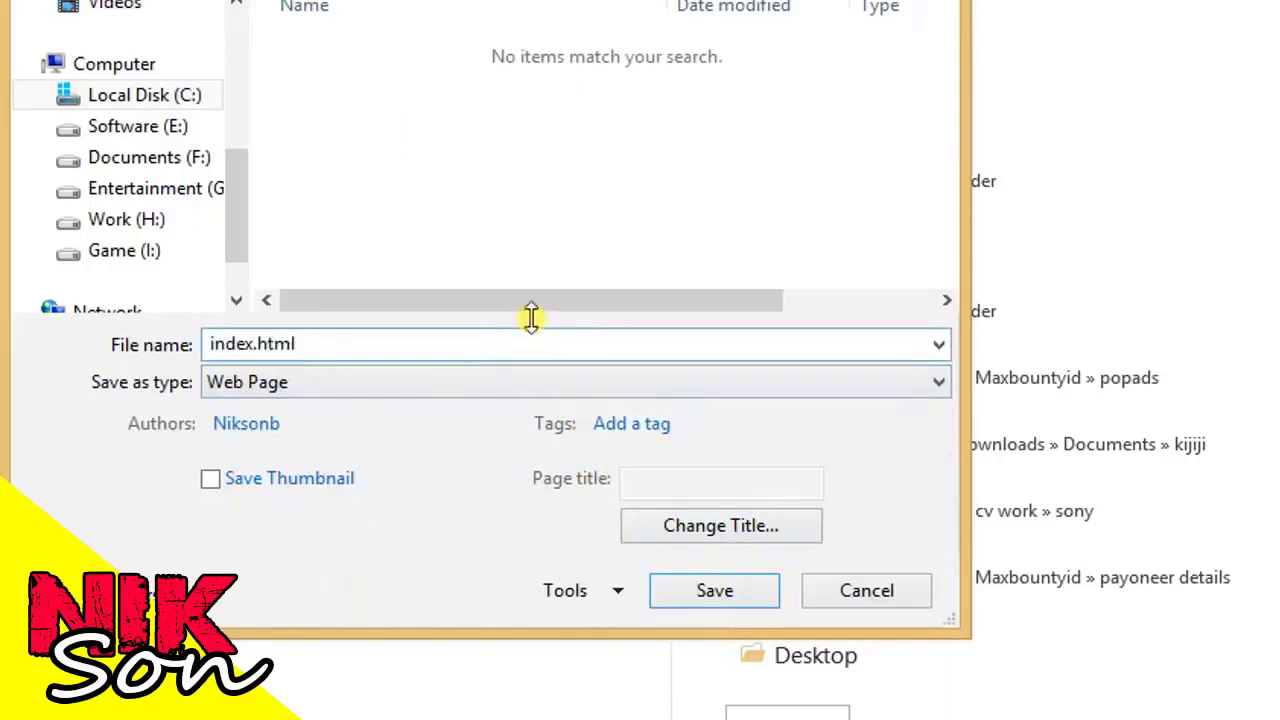
click(718, 600)
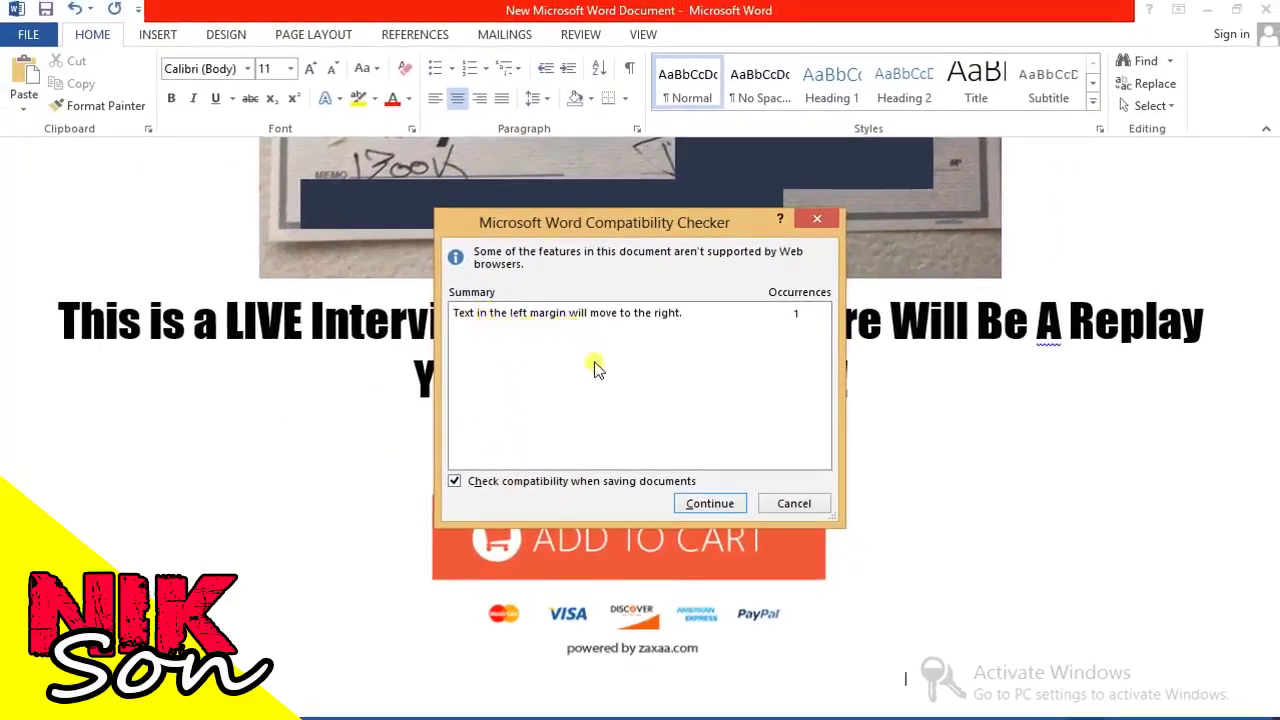
click(708, 505)
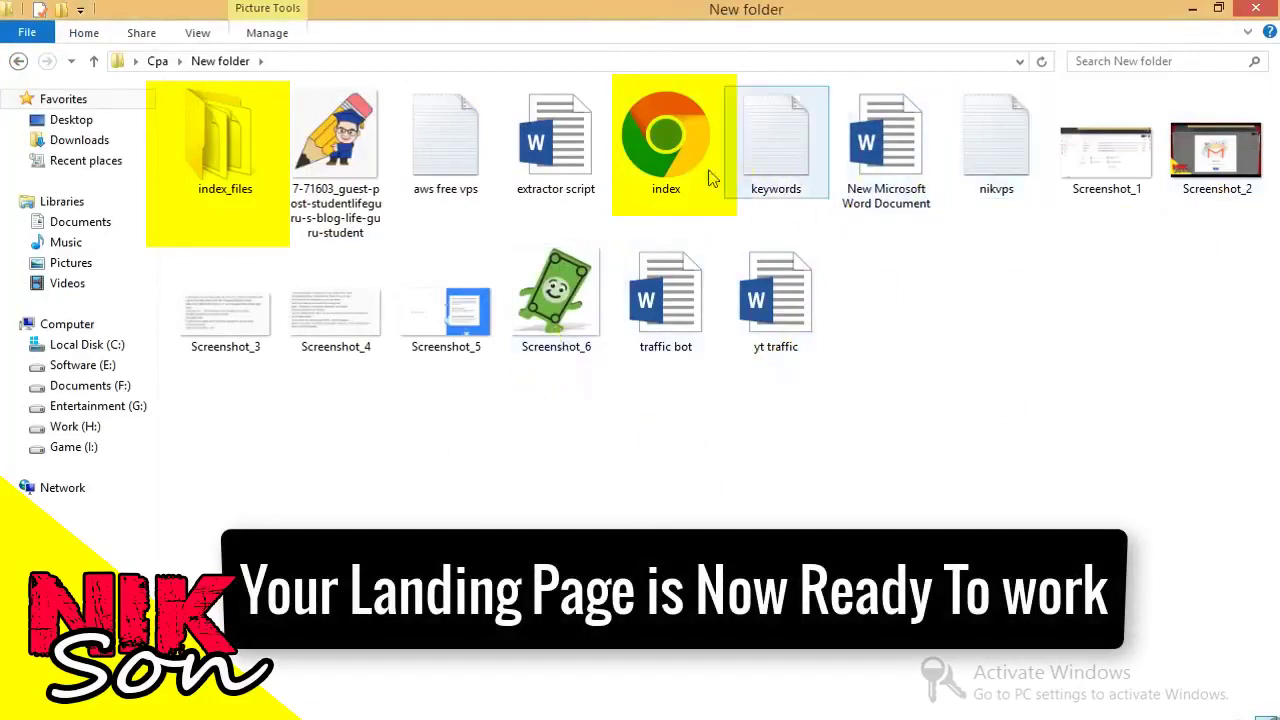
- Open the saved index web page in Chrome and look over its headline and bullets
click(683, 142)
double_click(683, 142)
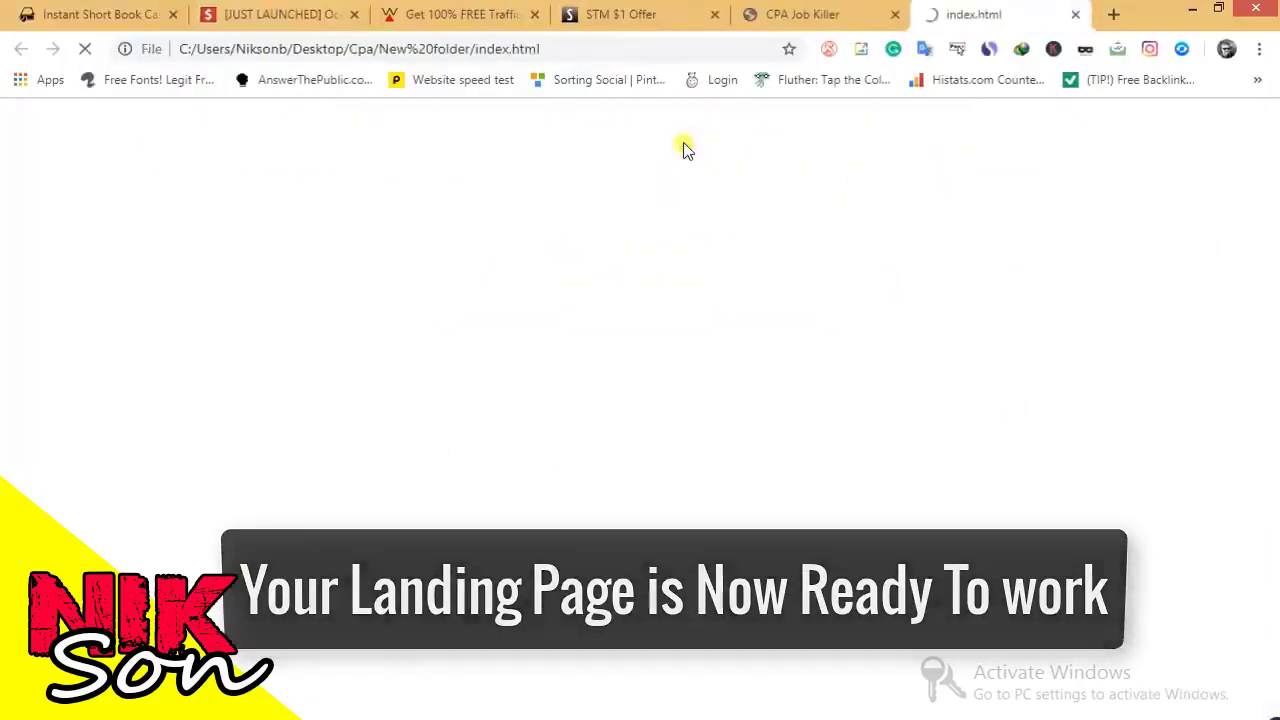
scroll(428, 320, down, 3)
scroll(468, 378, down, 3)
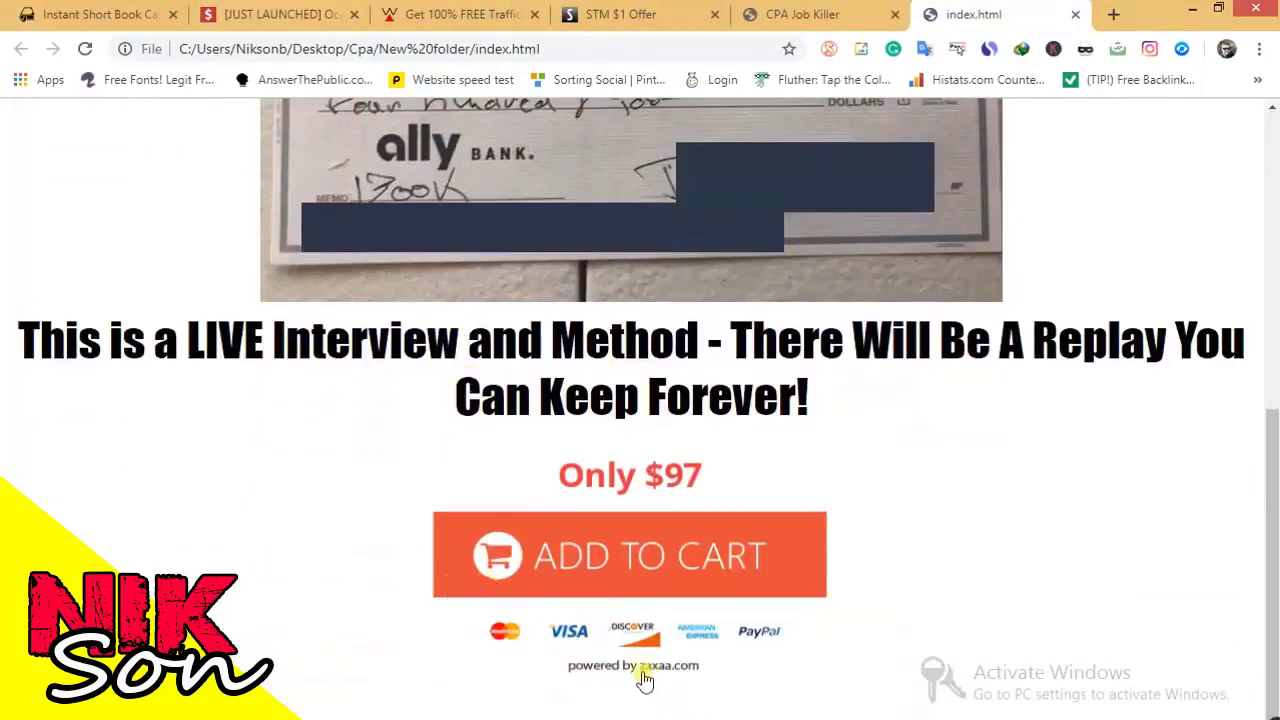
scroll(395, 393, up, 4)
scroll(372, 205, up, 2)
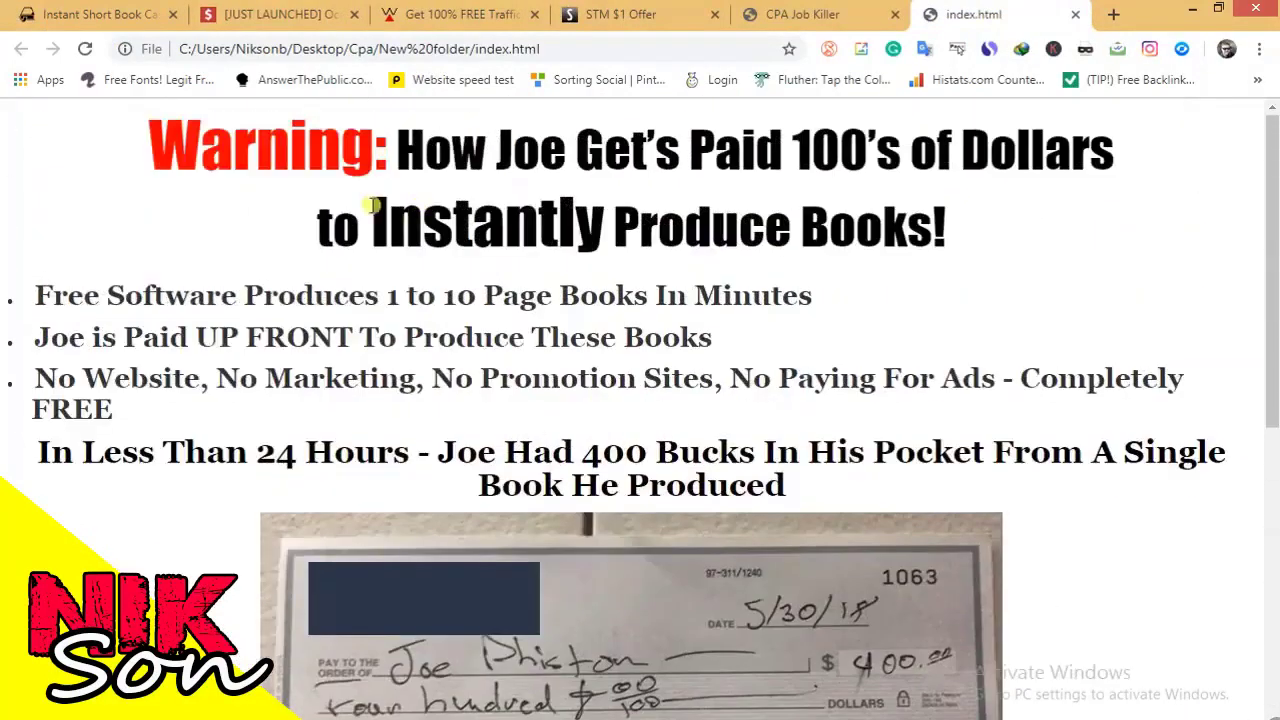
drag(150, 140, 1078, 452)
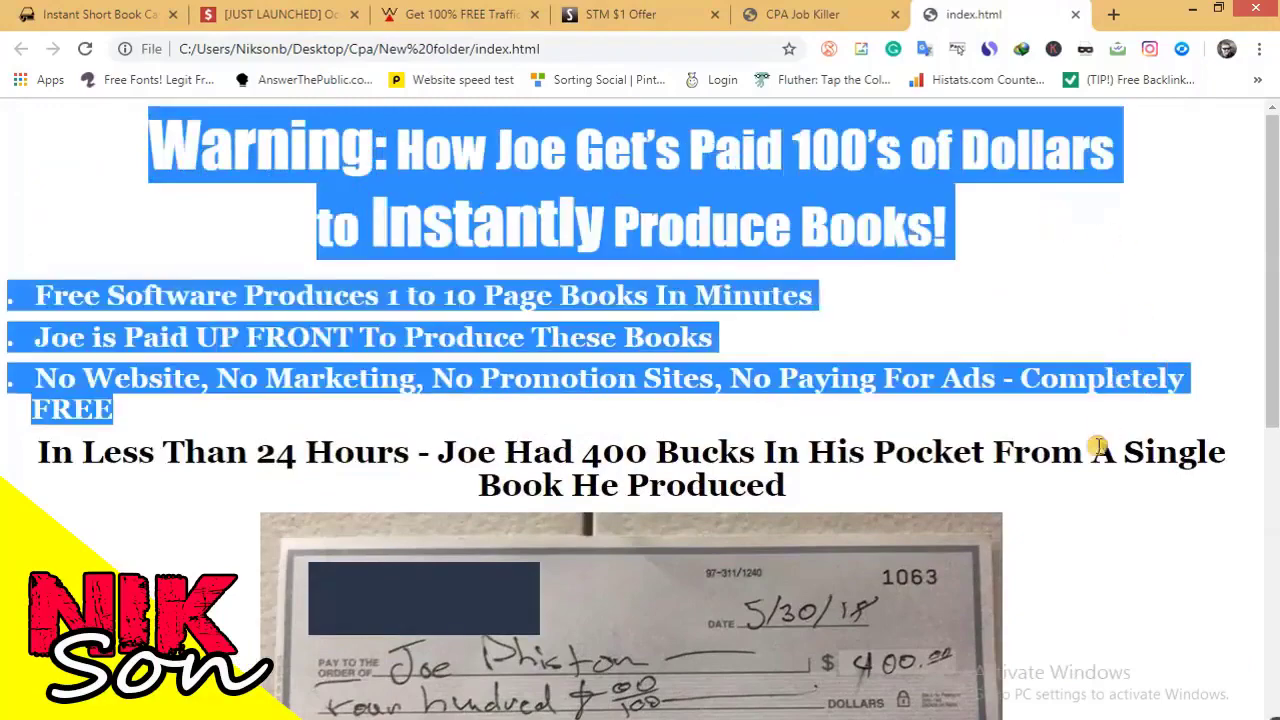
click(153, 350)
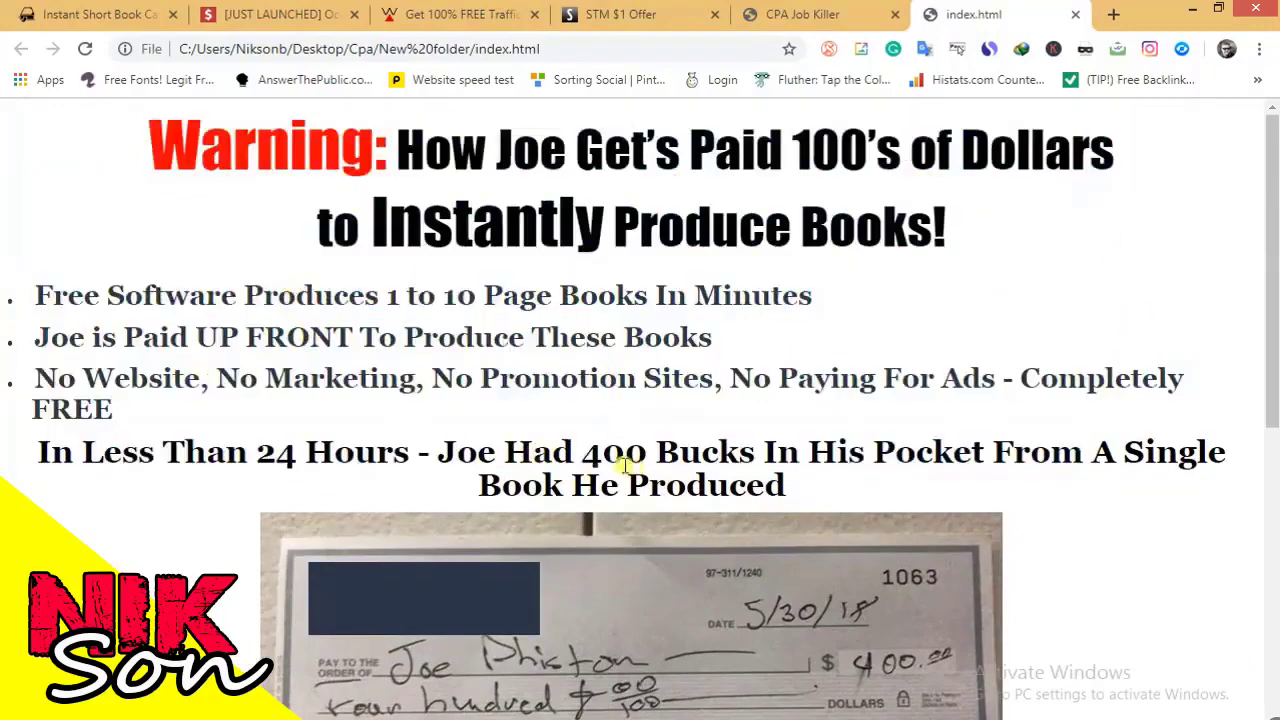
scroll(603, 523, down, 6)
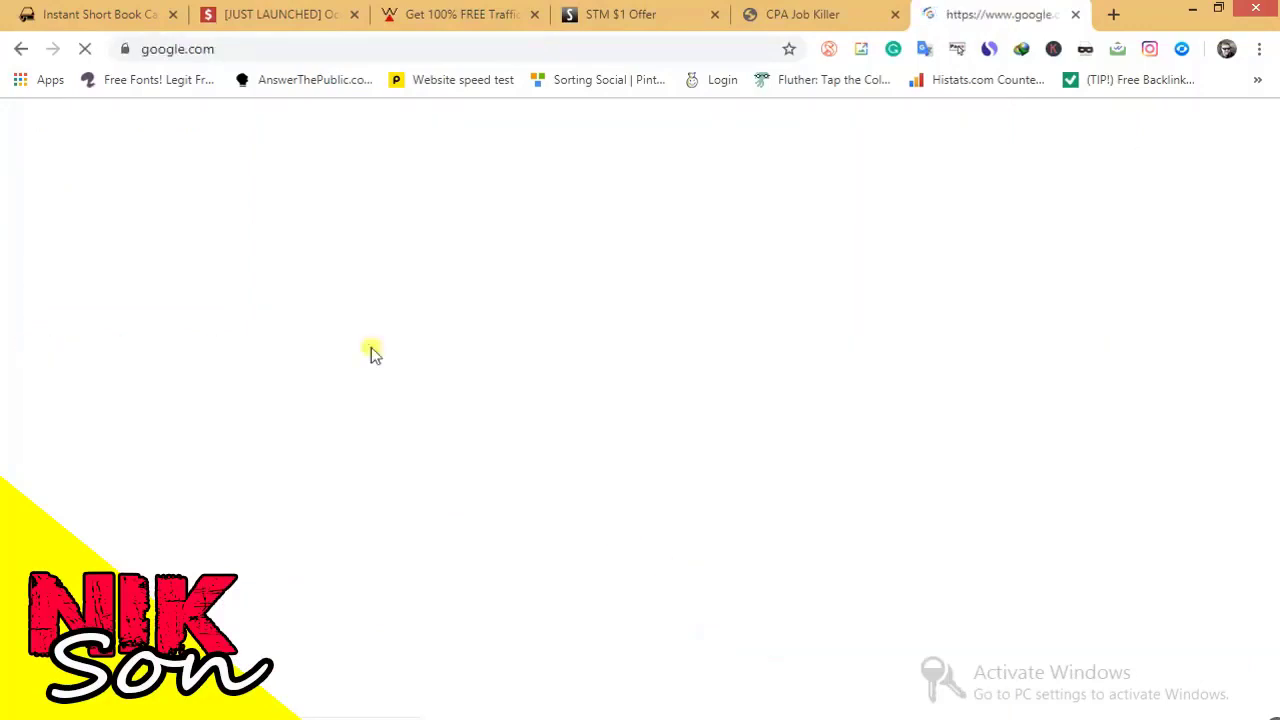
drag(215, 49, 175, 52)
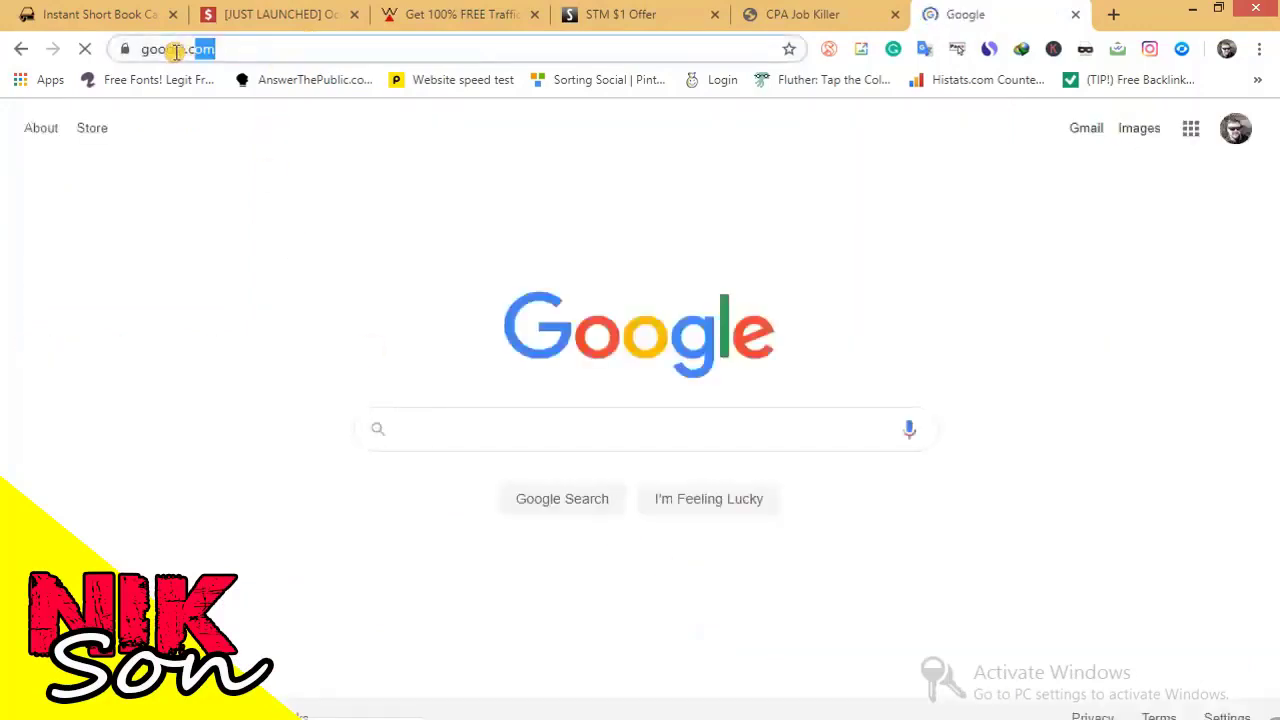
click(157, 331)
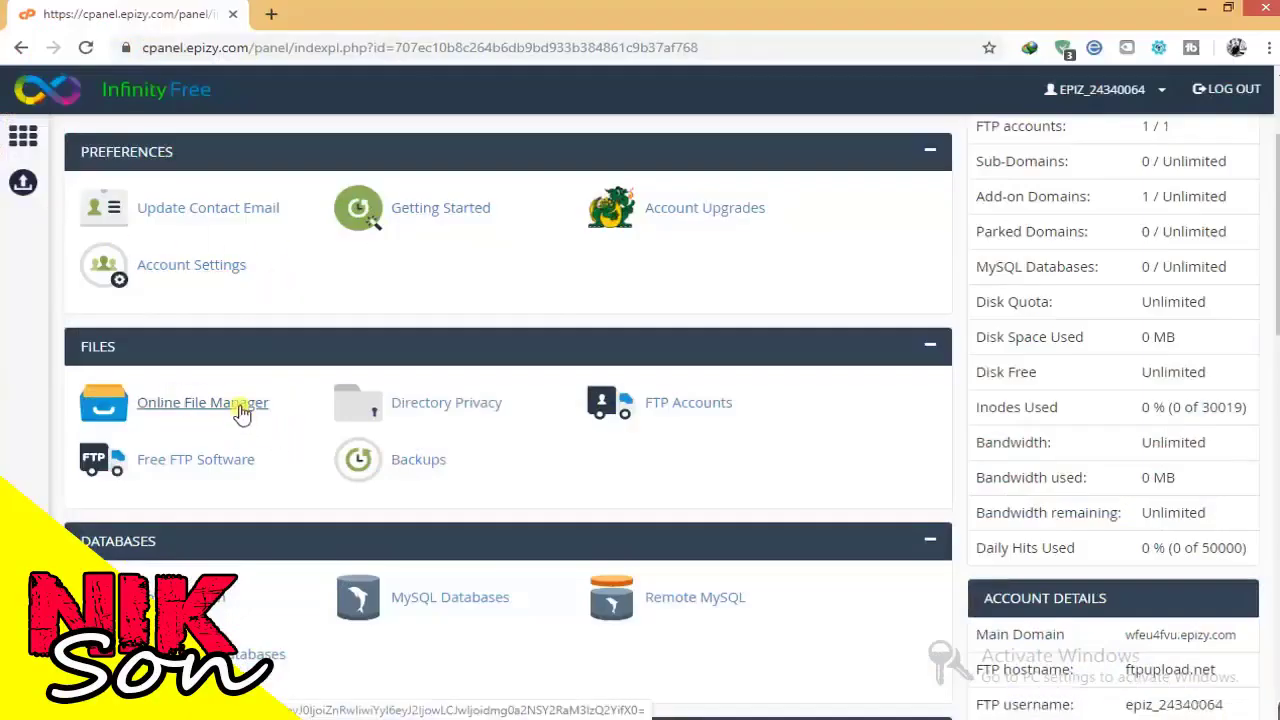
- Upload the index_files folder (5 files) from Desktop > Cpa > New folder into htdocs
click(241, 410)
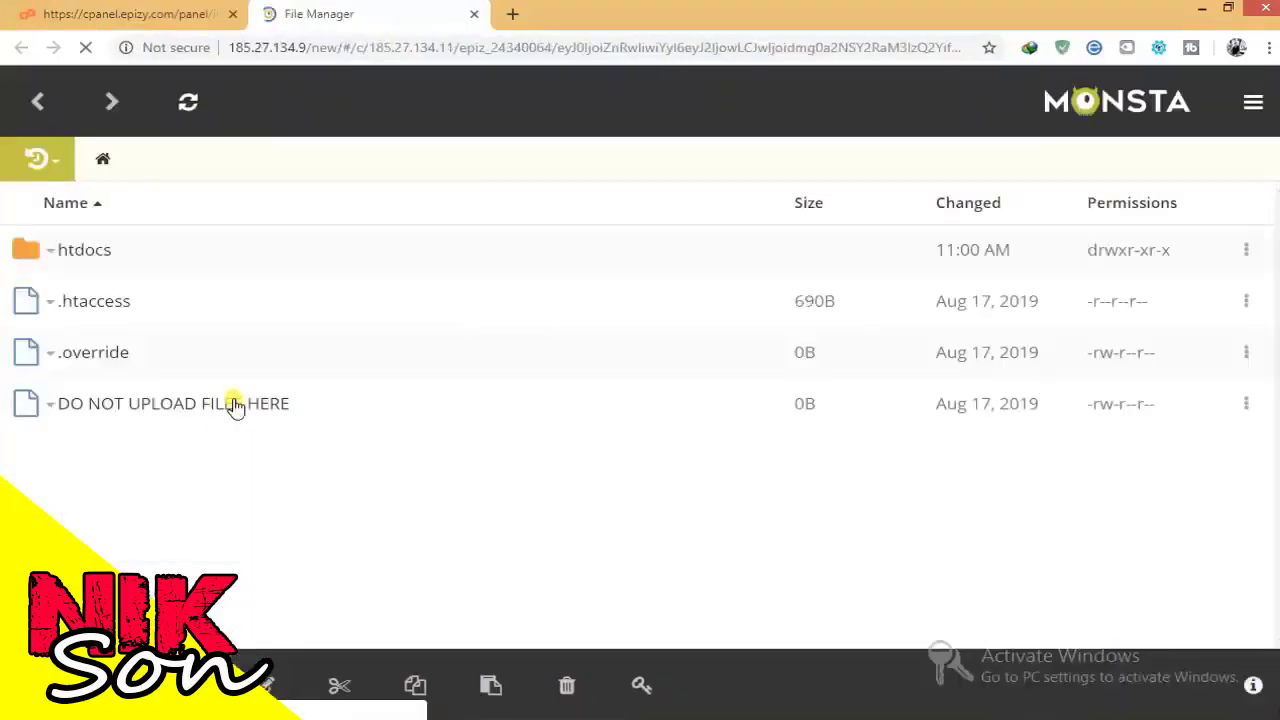
click(80, 251)
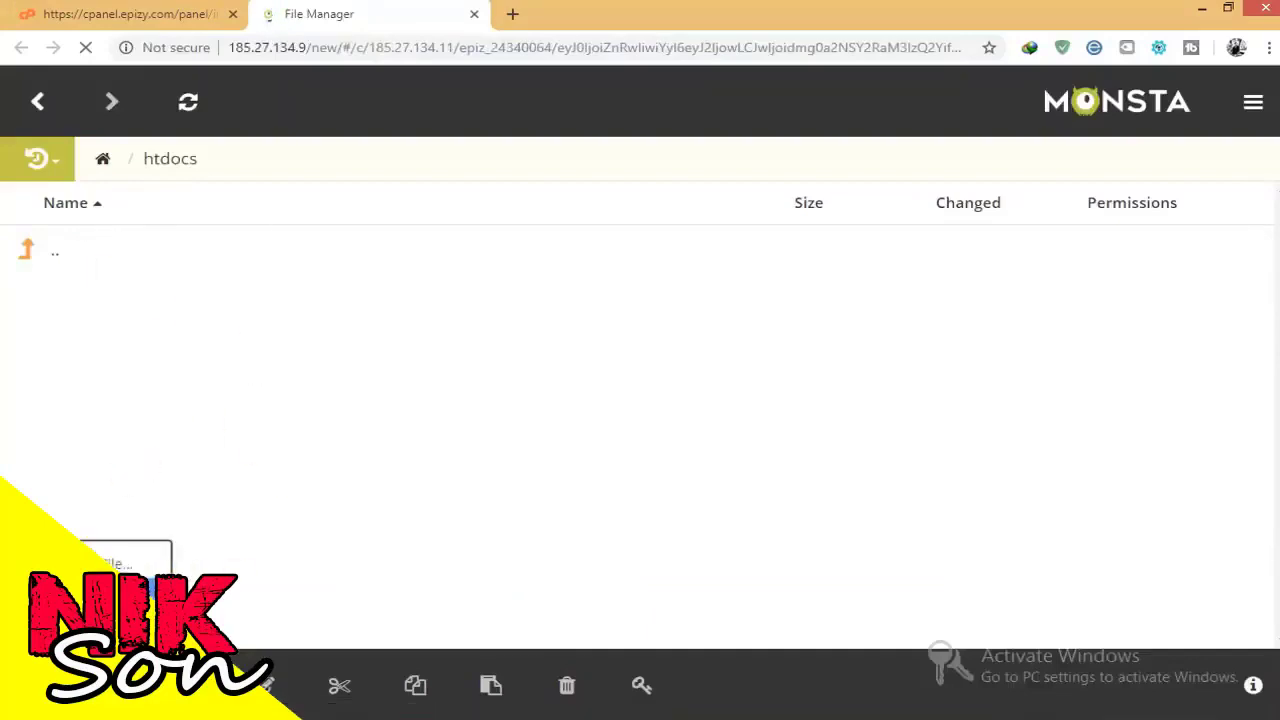
click(155, 566)
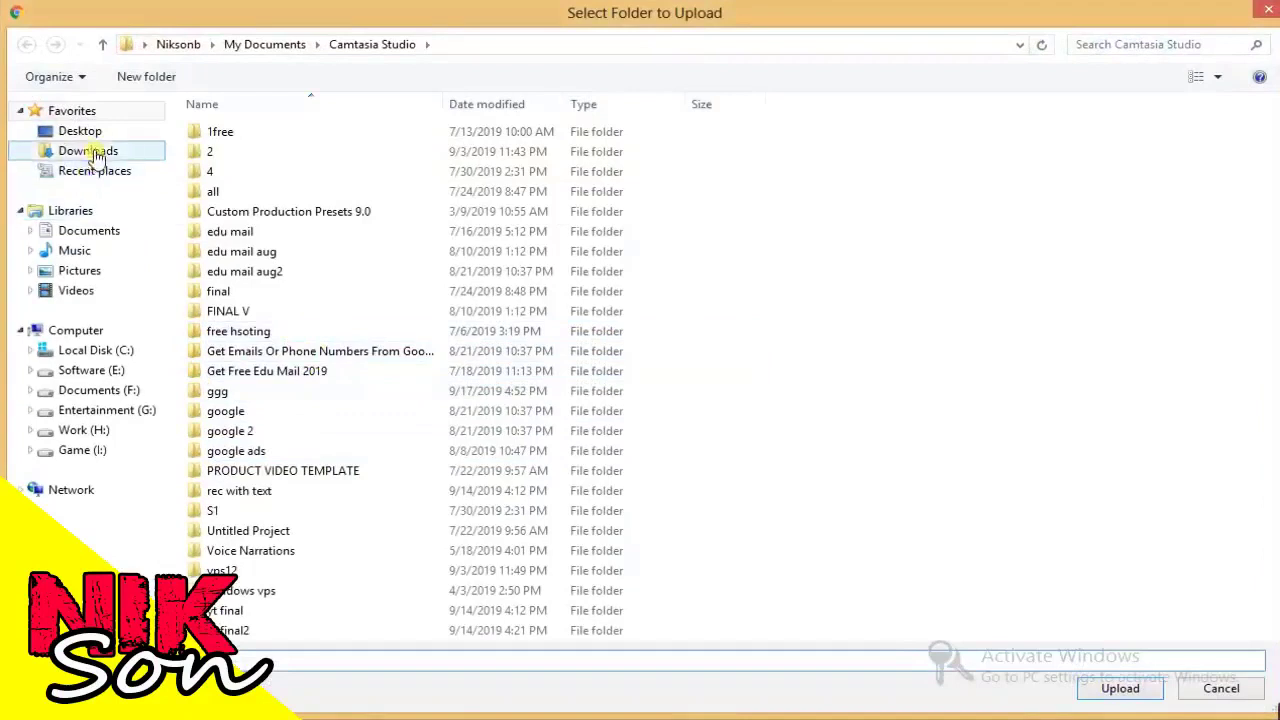
click(80, 131)
double_click(231, 178)
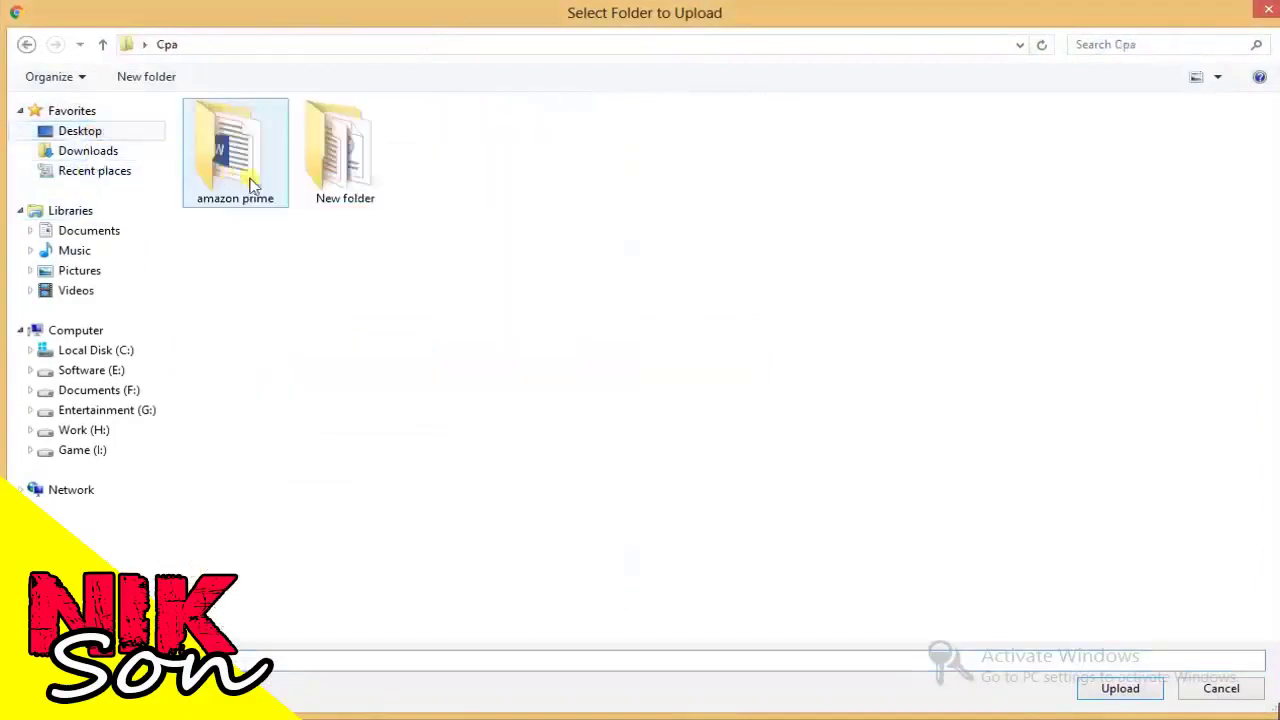
double_click(362, 172)
click(249, 150)
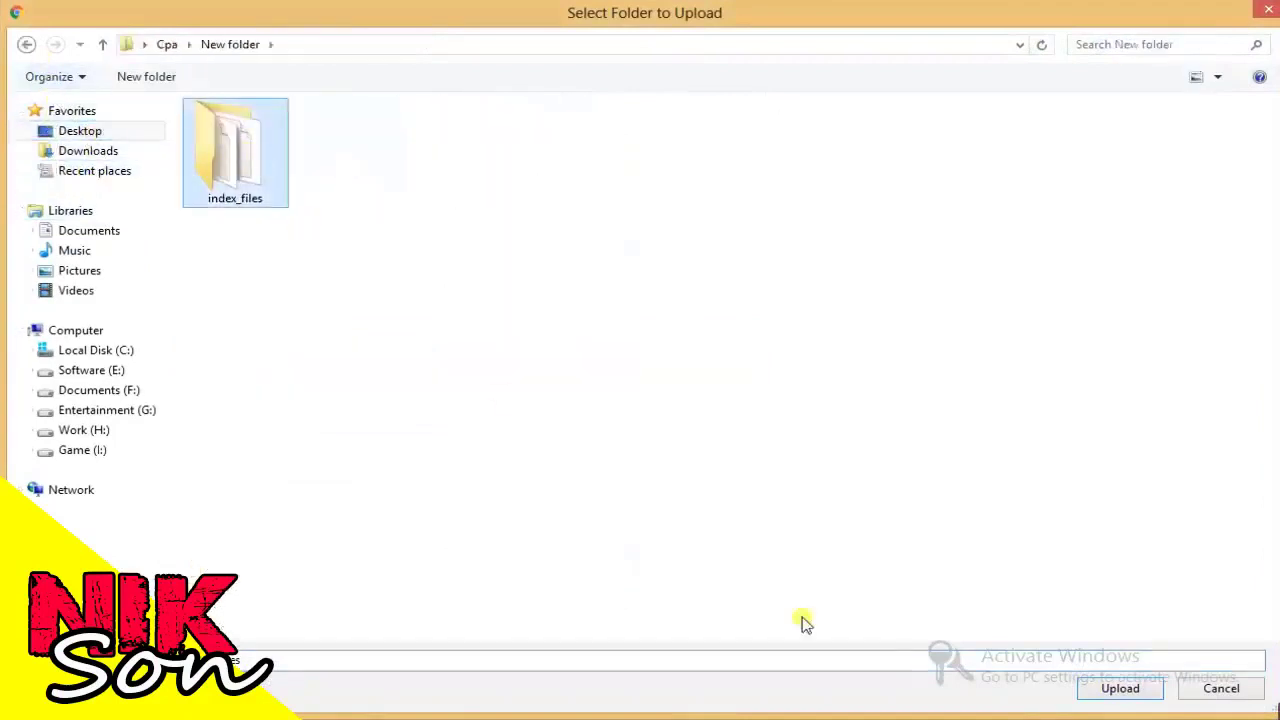
click(1100, 690)
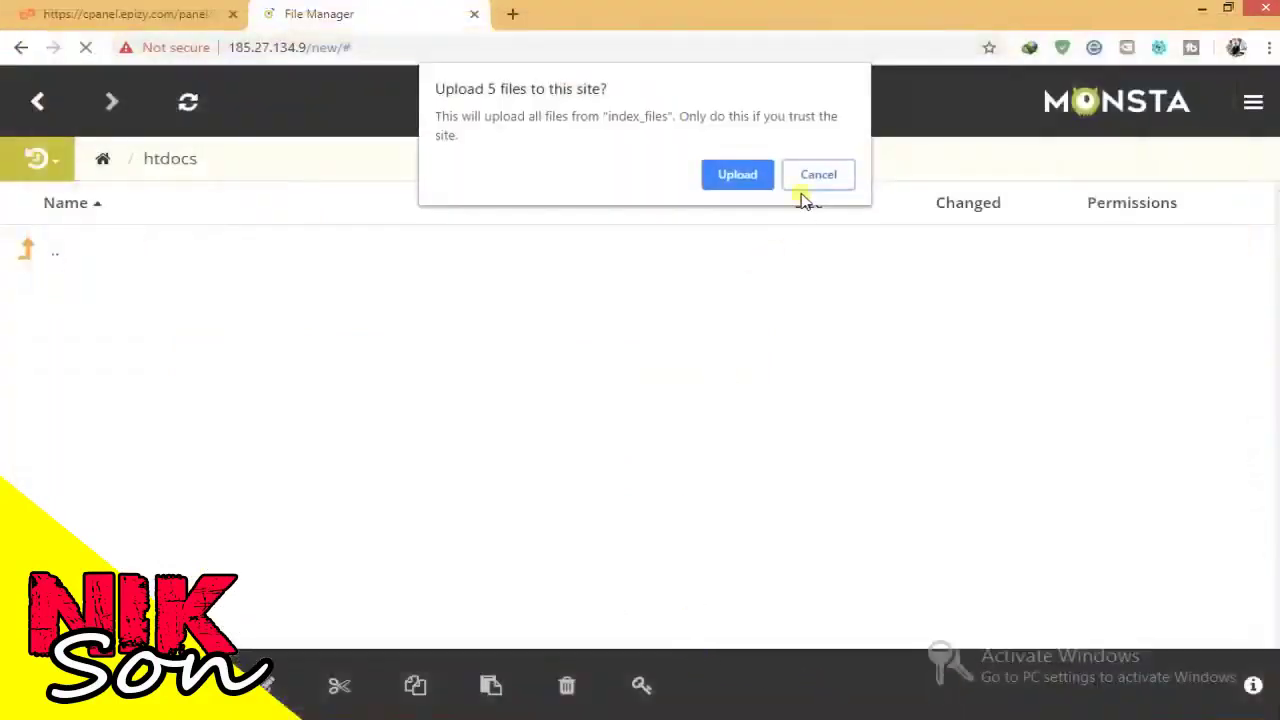
click(741, 175)
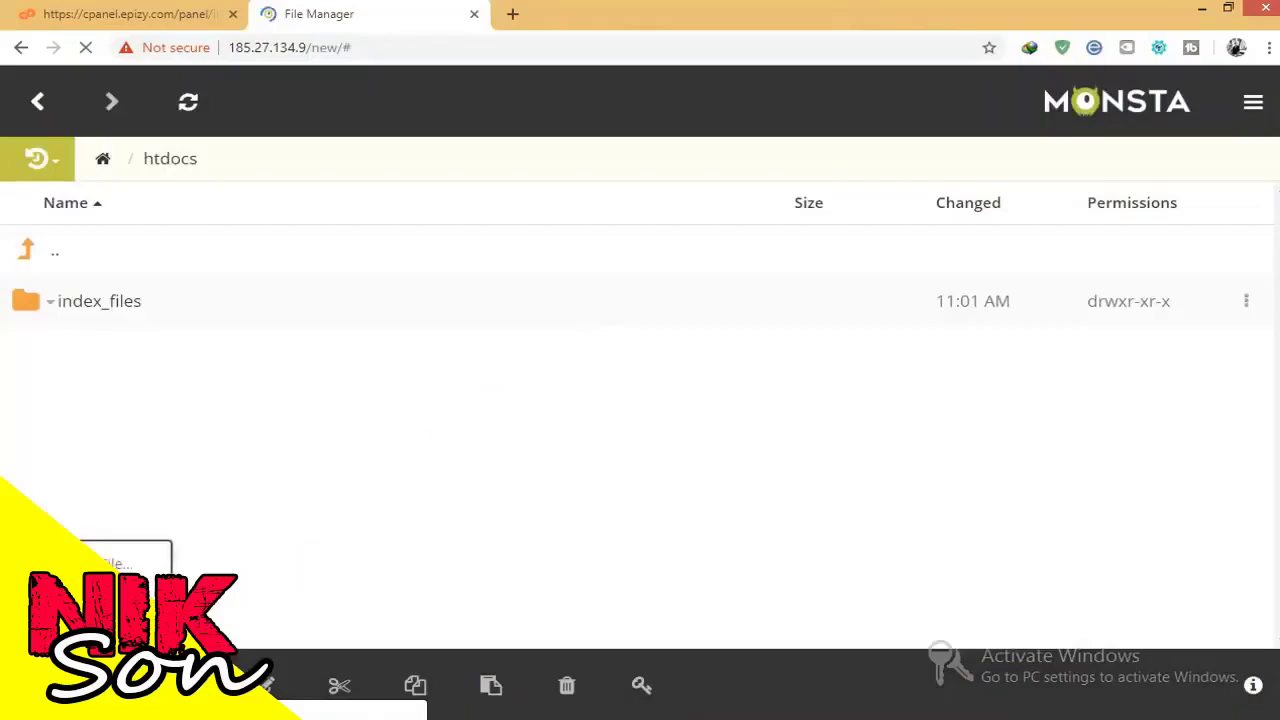
- Upload index.html from the Cpa > New folder directory into htdocs
click(125, 562)
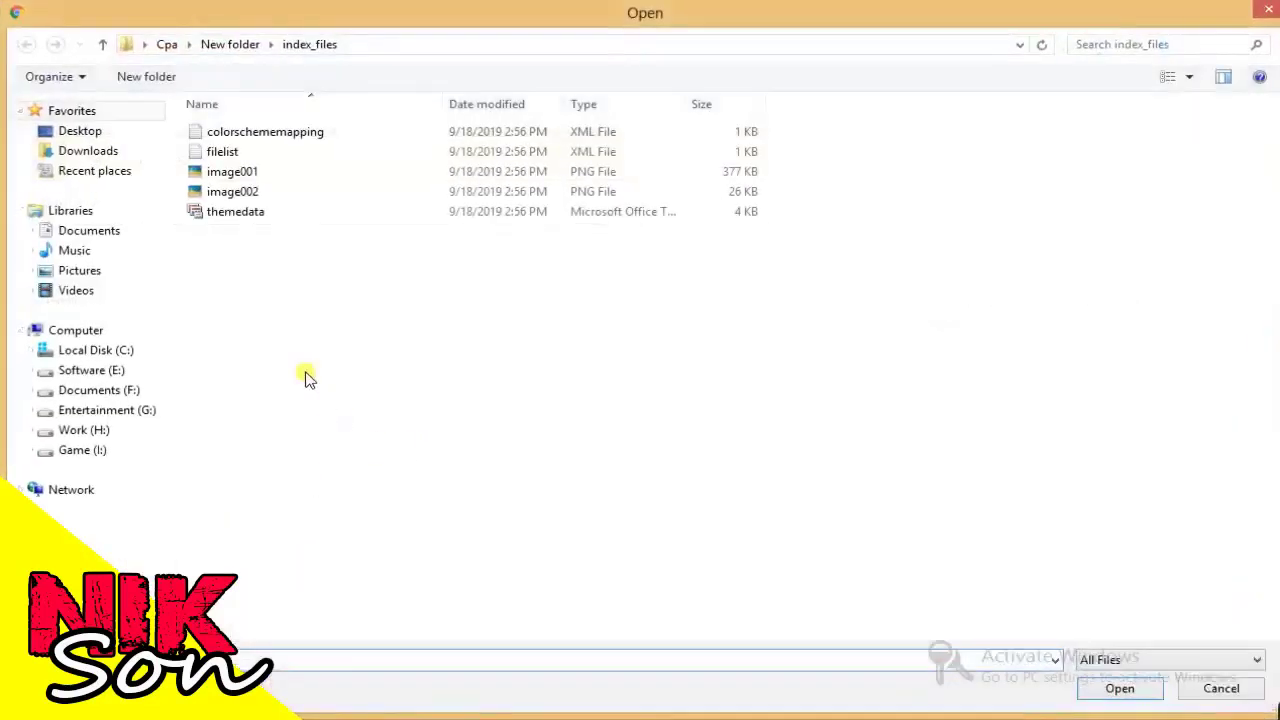
click(177, 46)
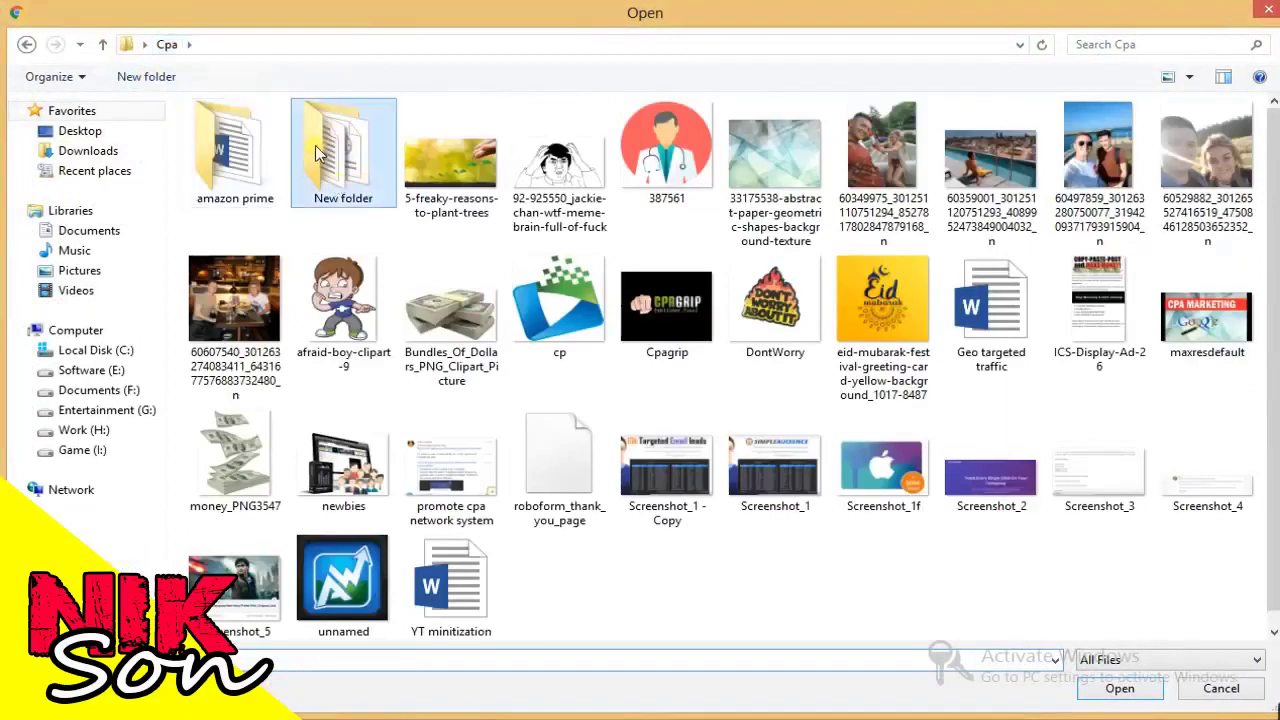
double_click(341, 182)
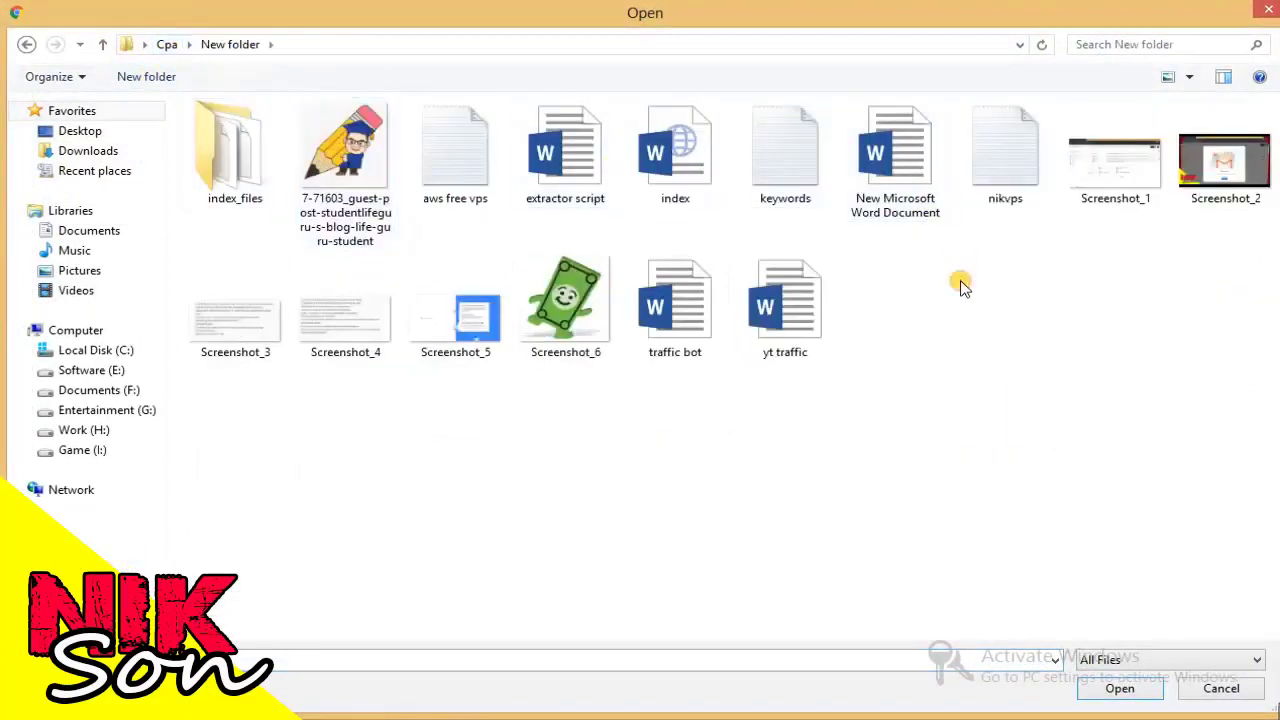
click(704, 172)
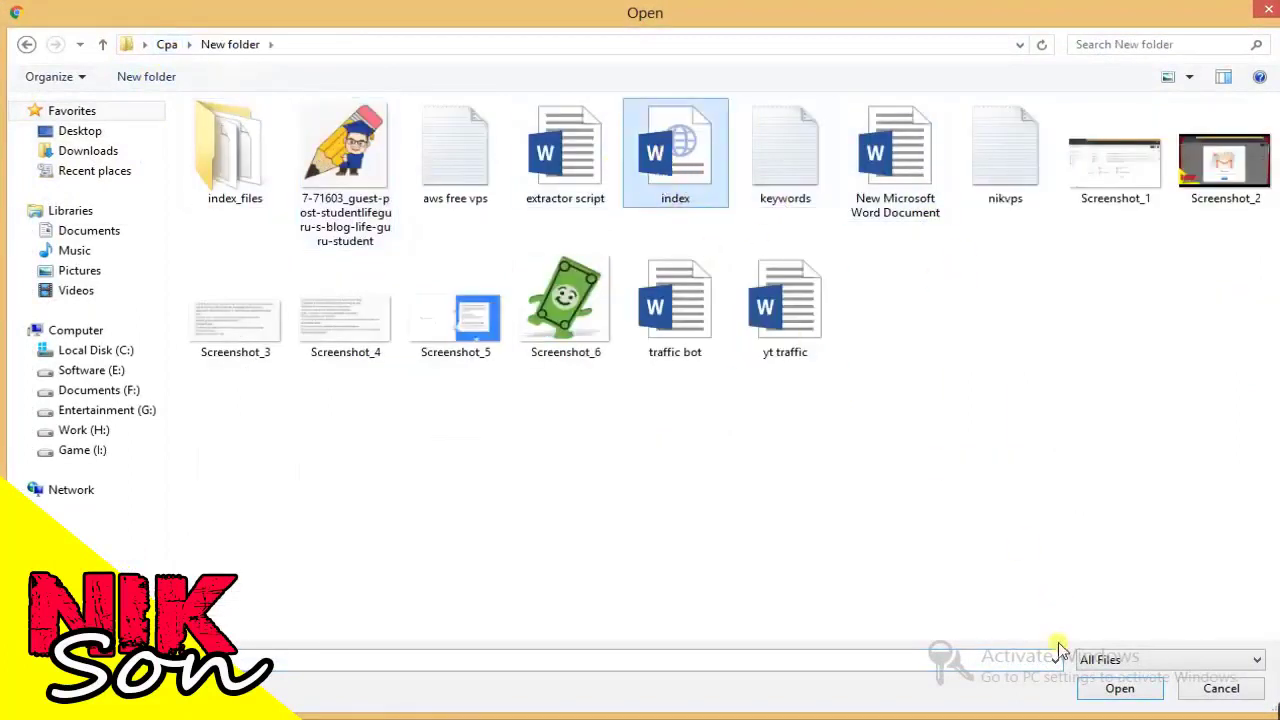
click(1110, 688)
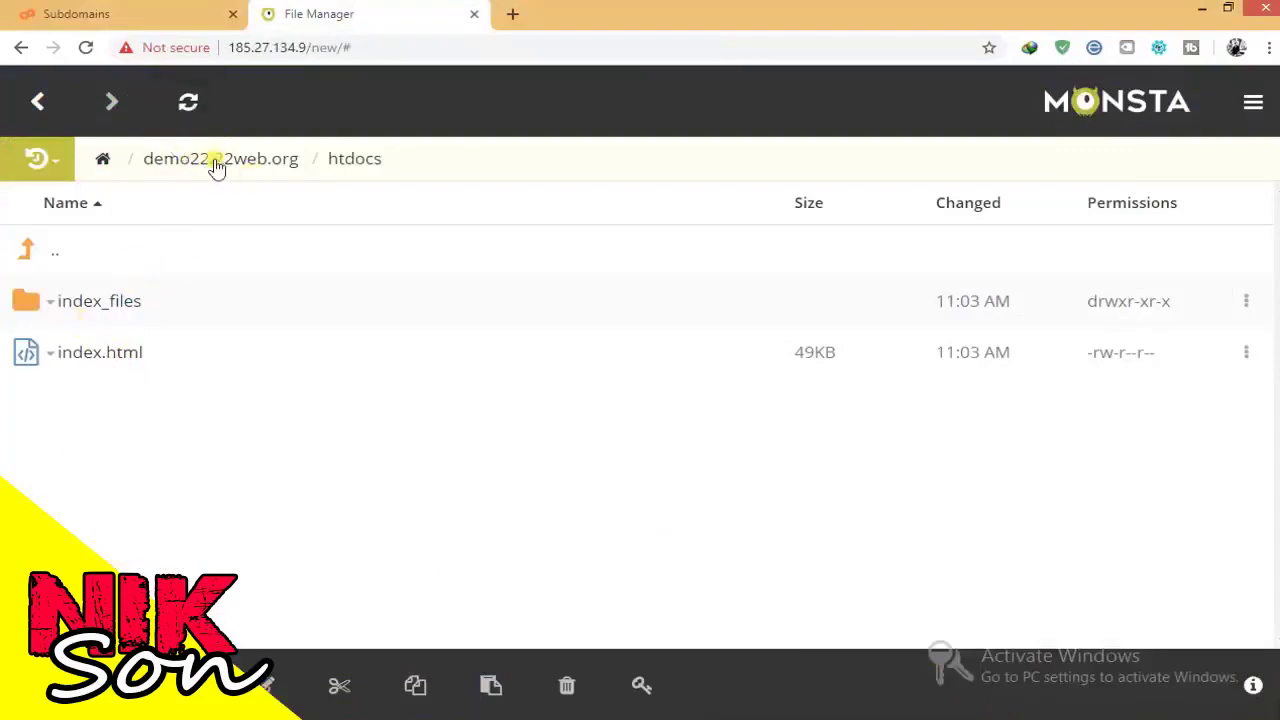
- Open demo22.22web.org in a new tab from the hosting panel's Subdomains list
click(157, 14)
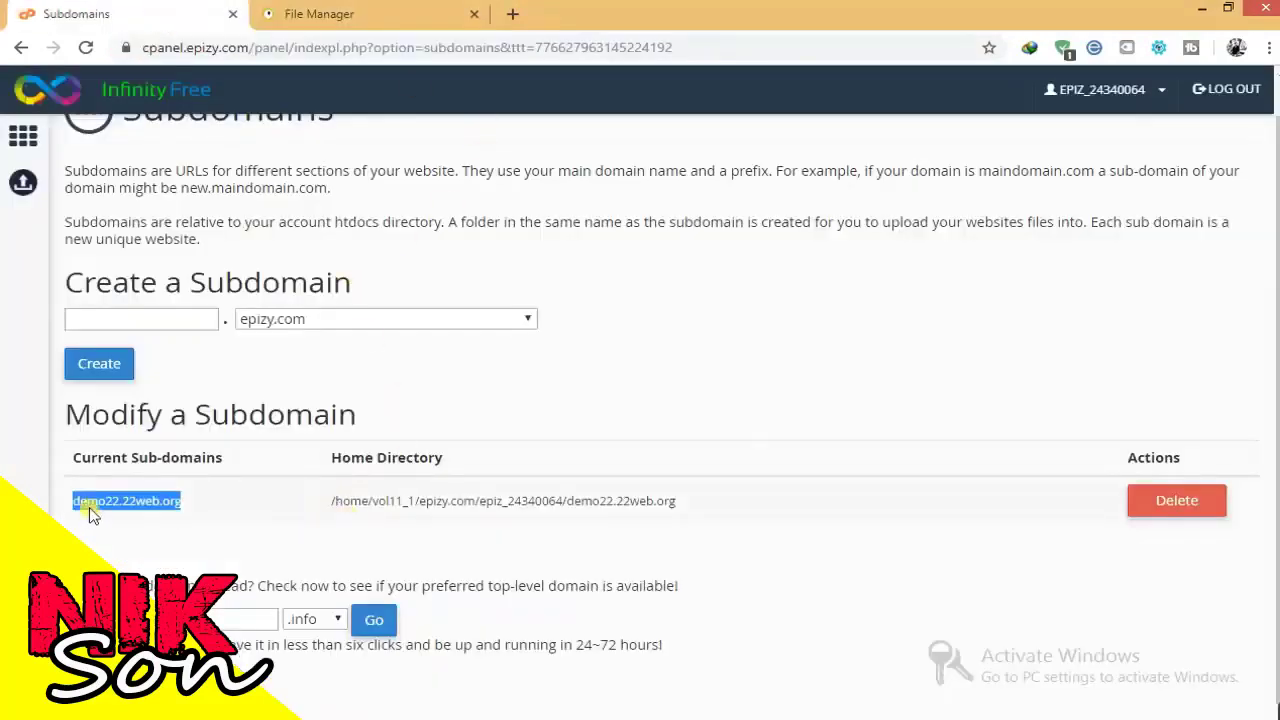
right_click(123, 500)
click(180, 531)
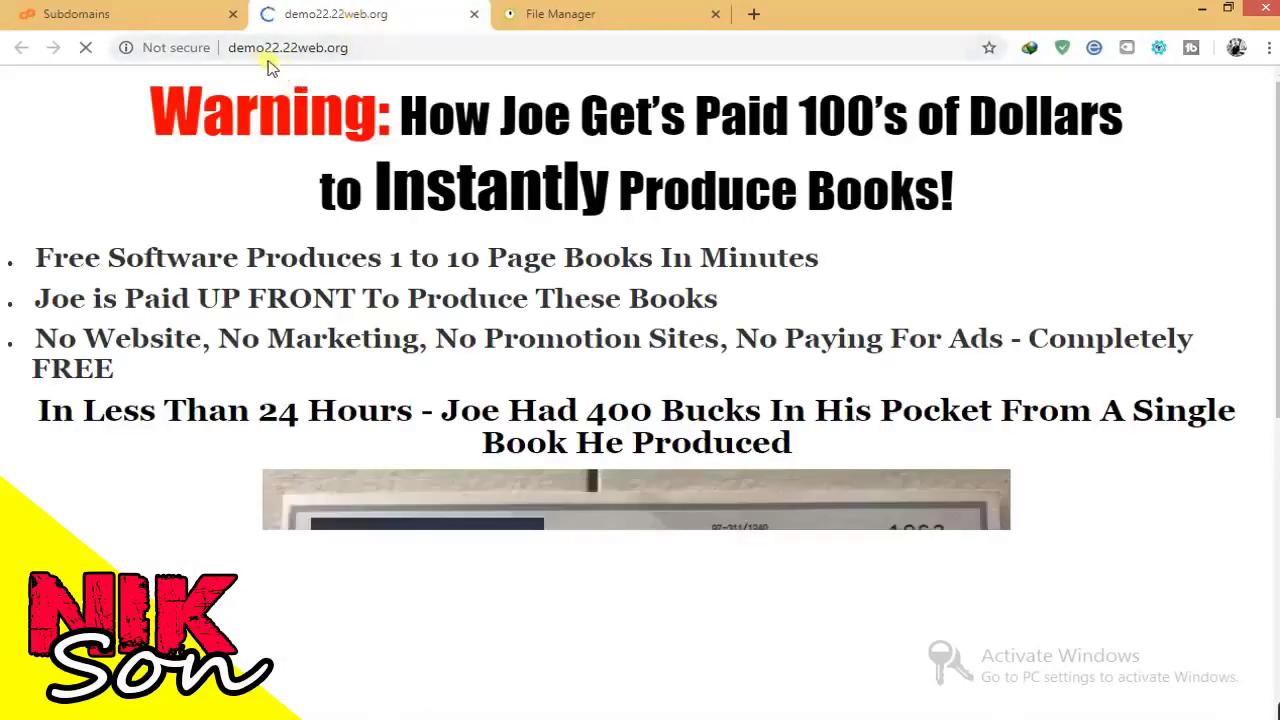
- Check the live site's address and scroll down to the Only $97 Add to Cart section
click(363, 45)
click(283, 47)
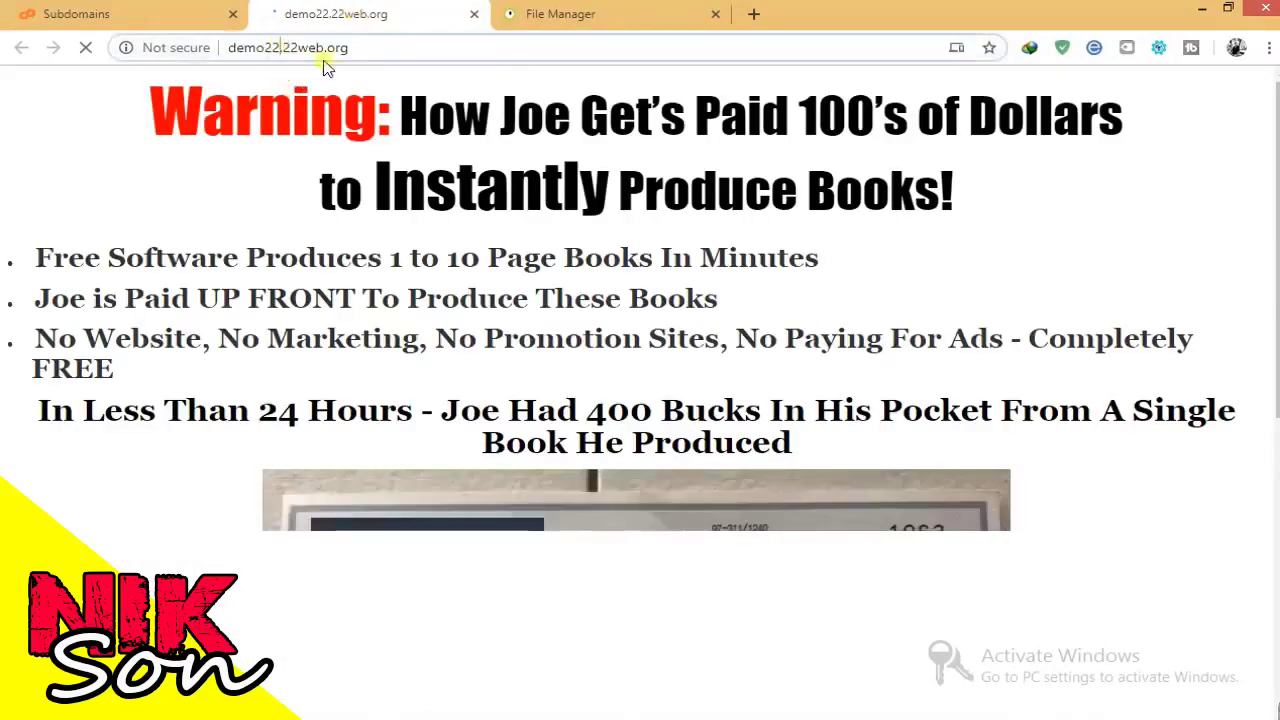
scroll(531, 257, down, 1)
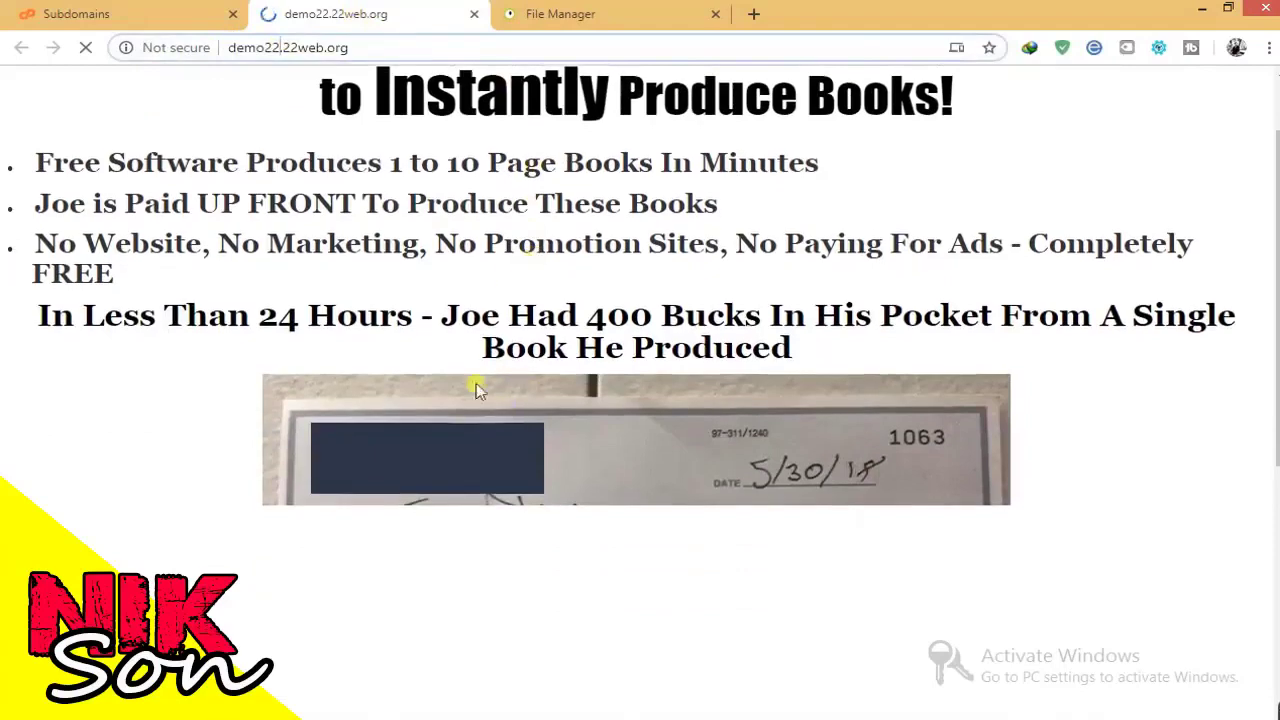
scroll(543, 434, down, 1)
scroll(580, 457, down, 2)
scroll(603, 560, down, 2)
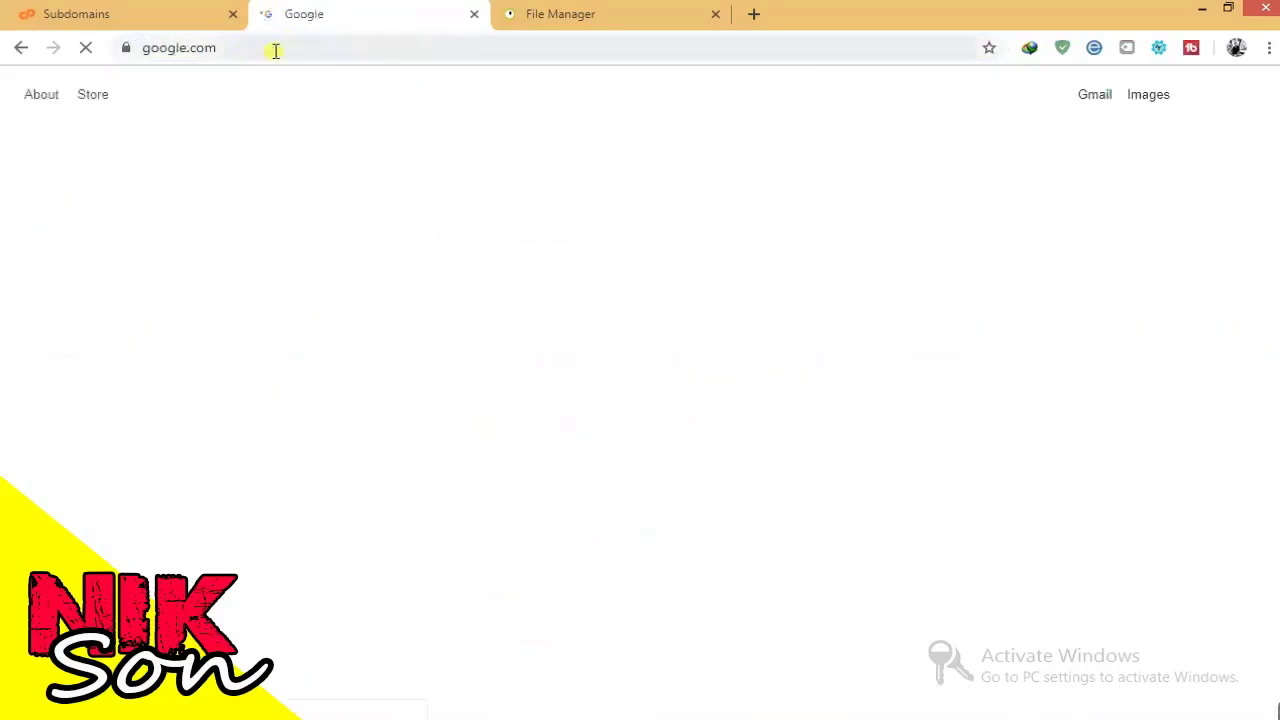
click(21, 47)
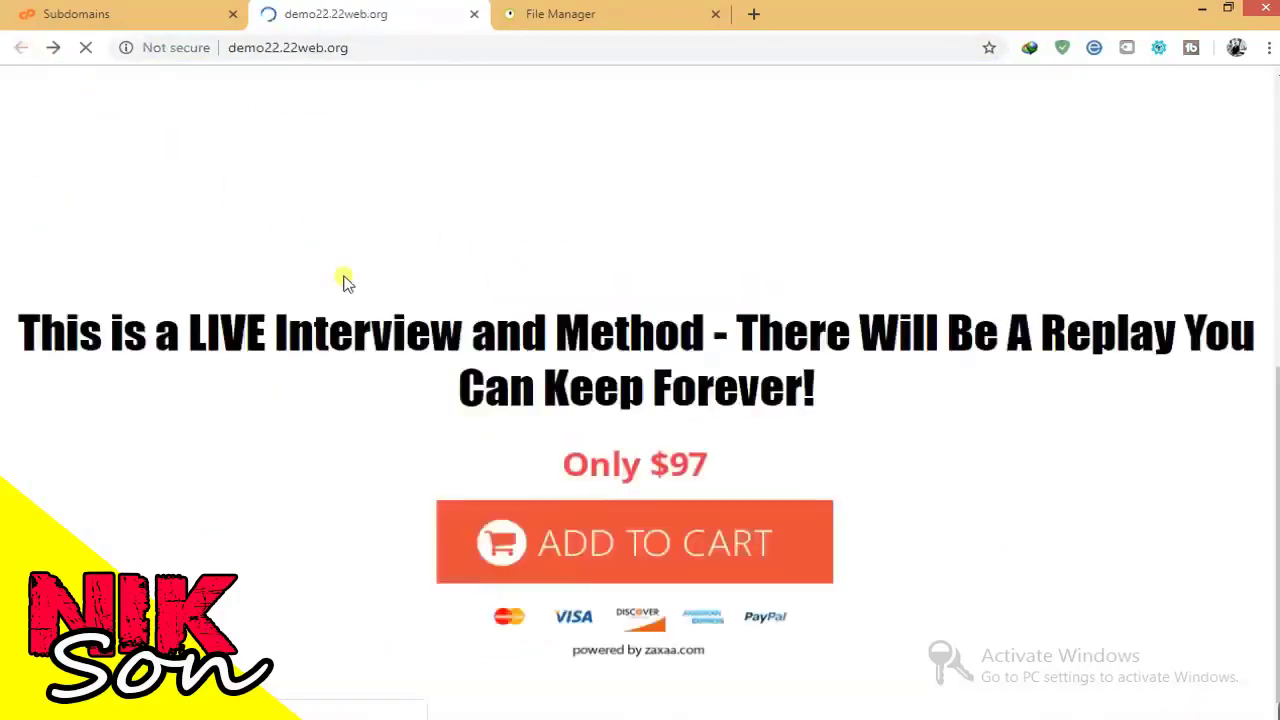